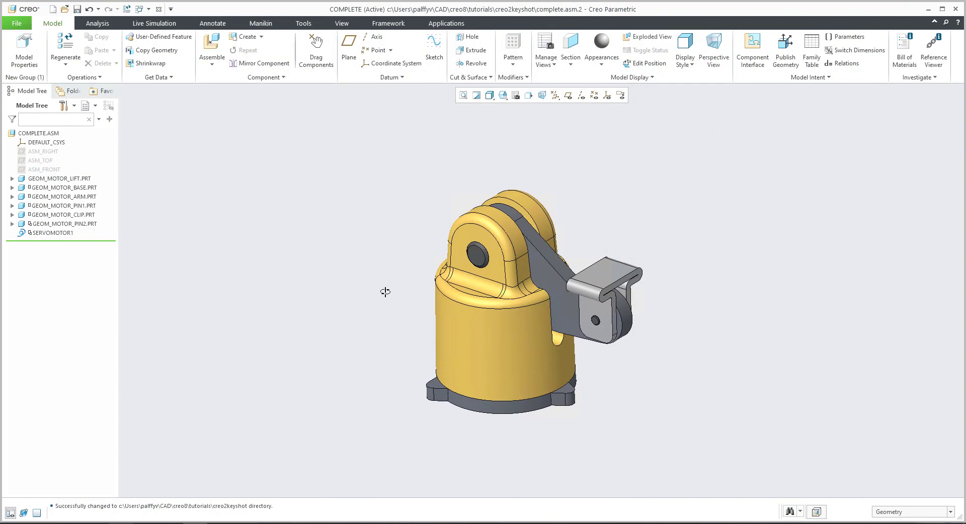
Switch the COMPLETE.ASM assembly to the Mechanism application.
{"action": "middle_click_drag", "start_coordinate": [393, 278], "coordinate": [395, 318]}
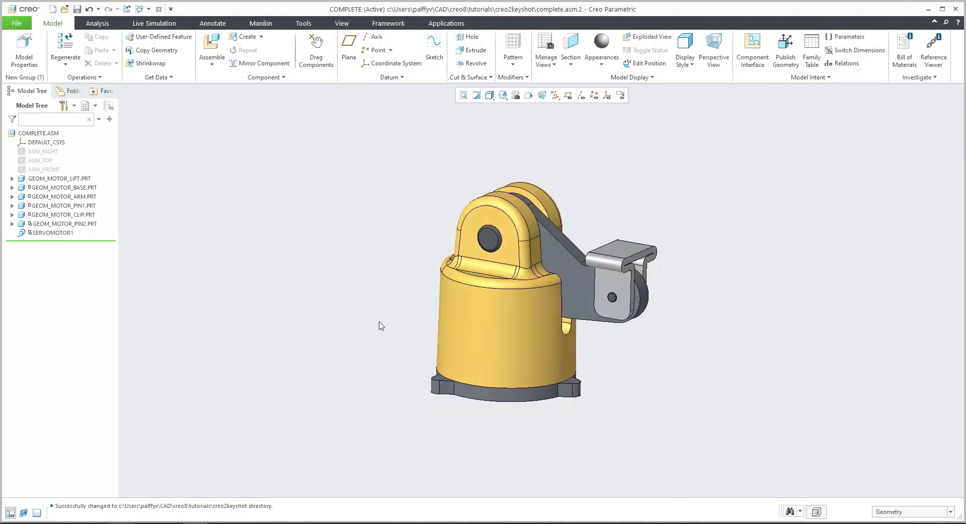
{"action": "left_click", "coordinate": [445, 24]}
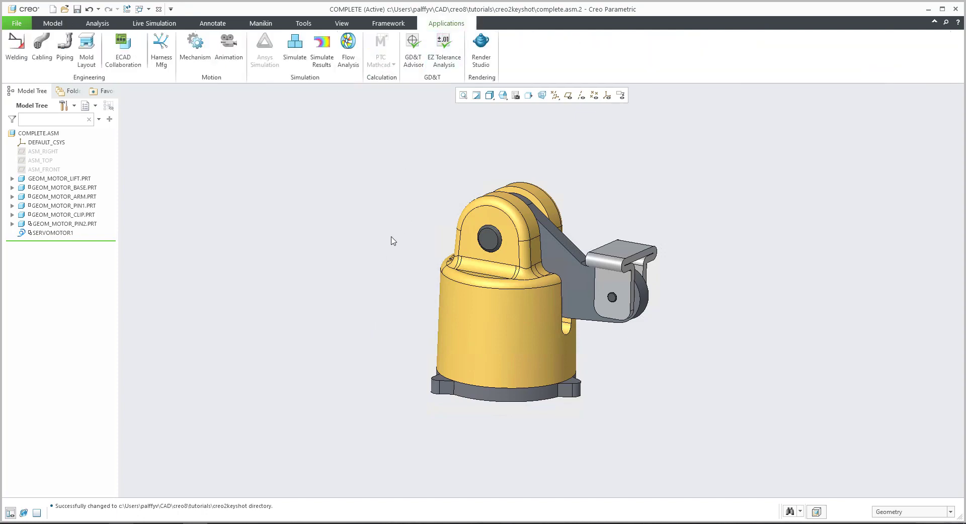
{"action": "left_click", "coordinate": [196, 51]}
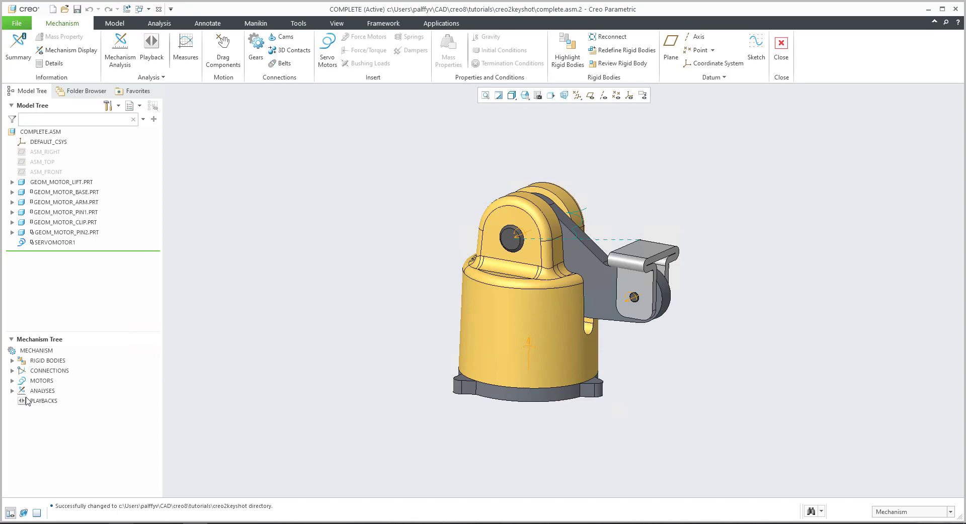
Open the AnalysisDefinition1 position analysis for editing, check its assigned motors, run it and accept the definition.
{"action": "left_click", "coordinate": [12, 391]}
{"action": "left_click", "coordinate": [56, 402]}
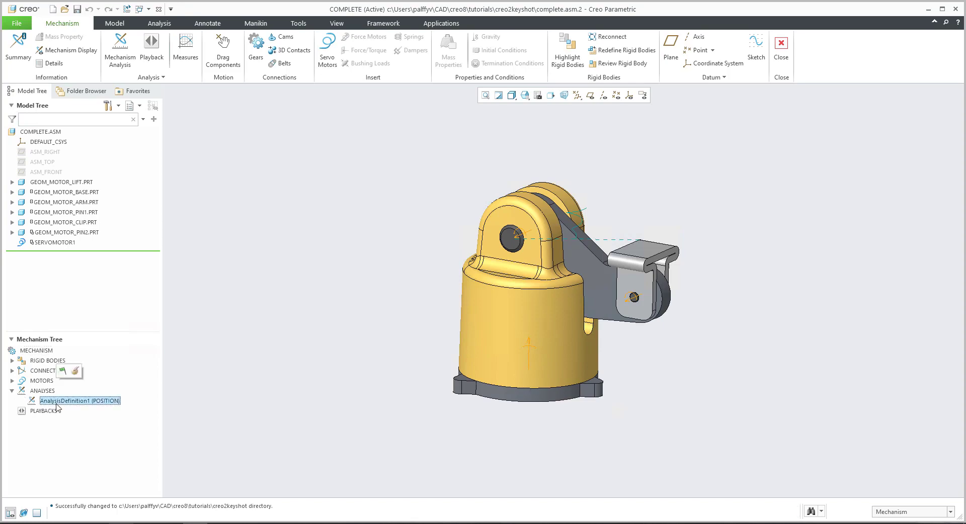
{"action": "left_click", "coordinate": [75, 371]}
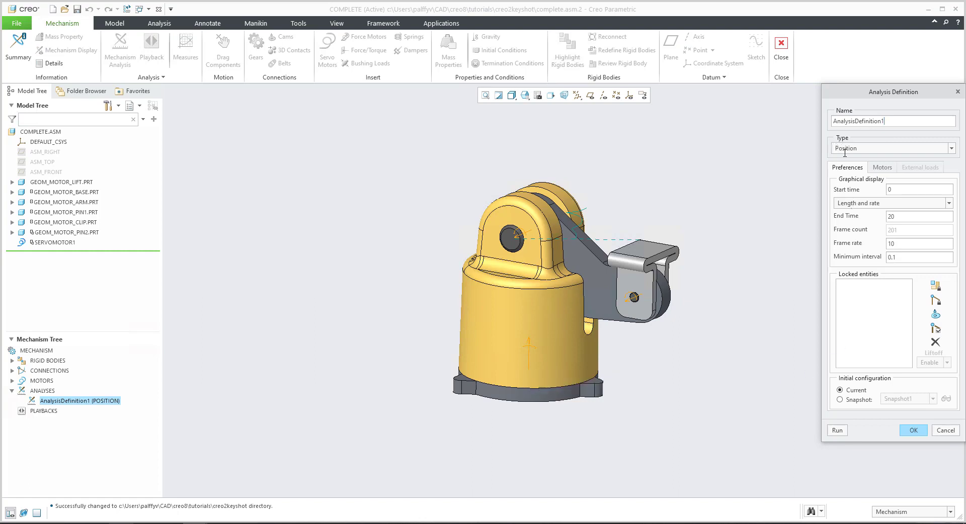
{"action": "left_click", "coordinate": [883, 168]}
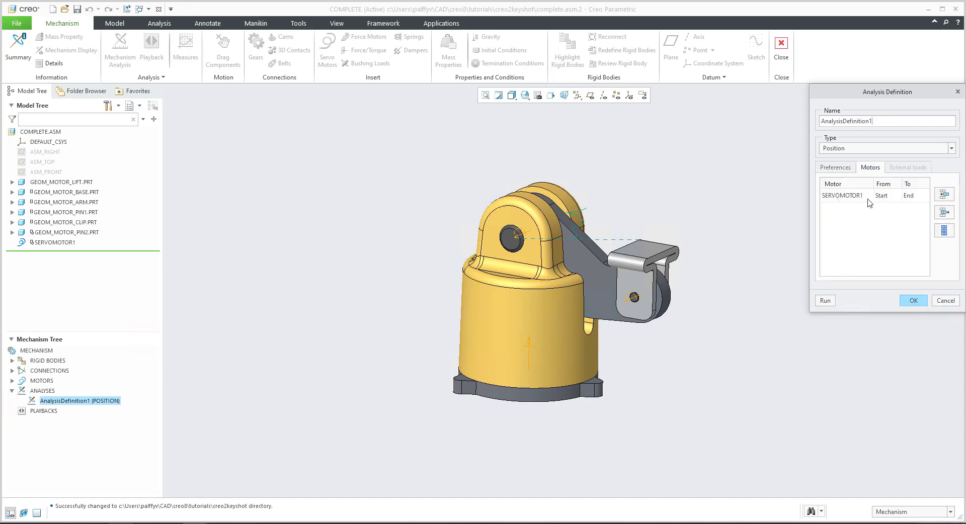
{"action": "left_click", "coordinate": [827, 301]}
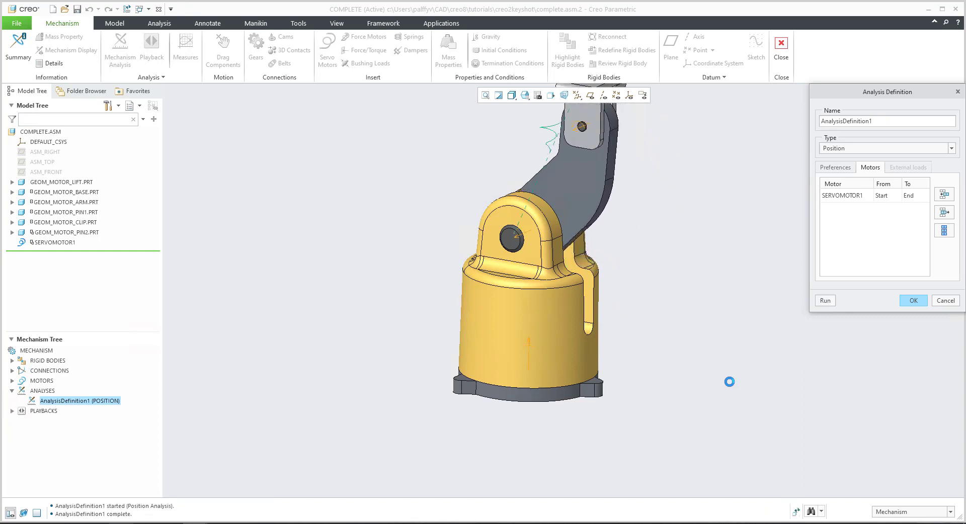
{"action": "scroll", "coordinate": [680, 383], "scroll_direction": "down", "scroll_amount": 2}
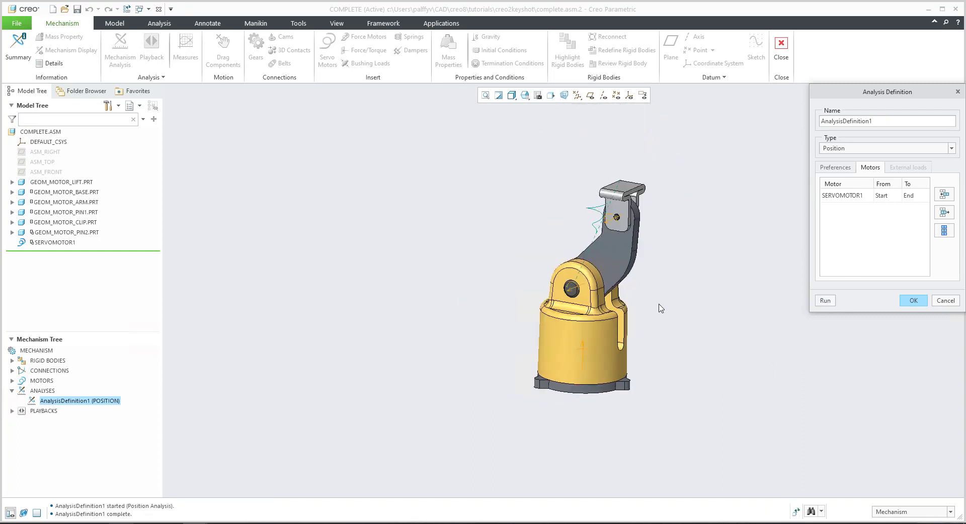
{"action": "scroll", "coordinate": [649, 306], "scroll_direction": "down", "scroll_amount": 1}
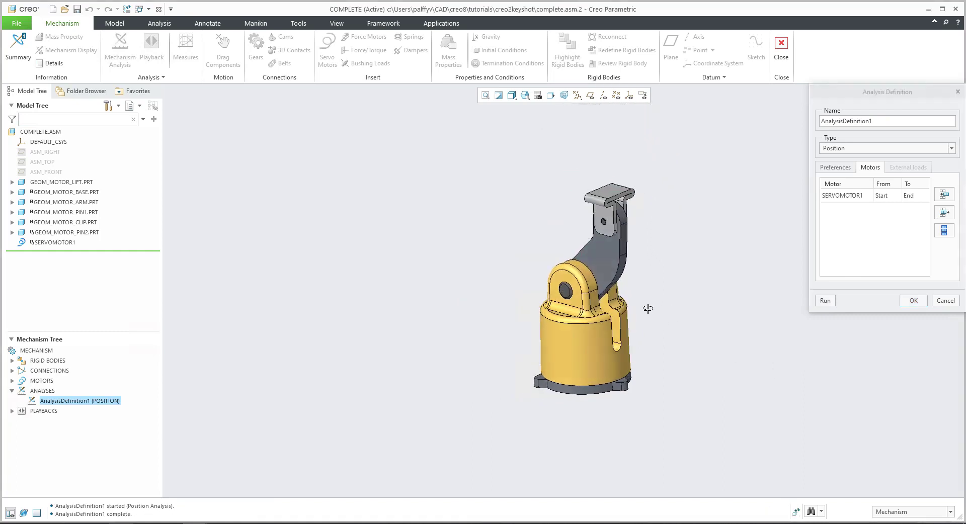
{"action": "left_click", "coordinate": [913, 301]}
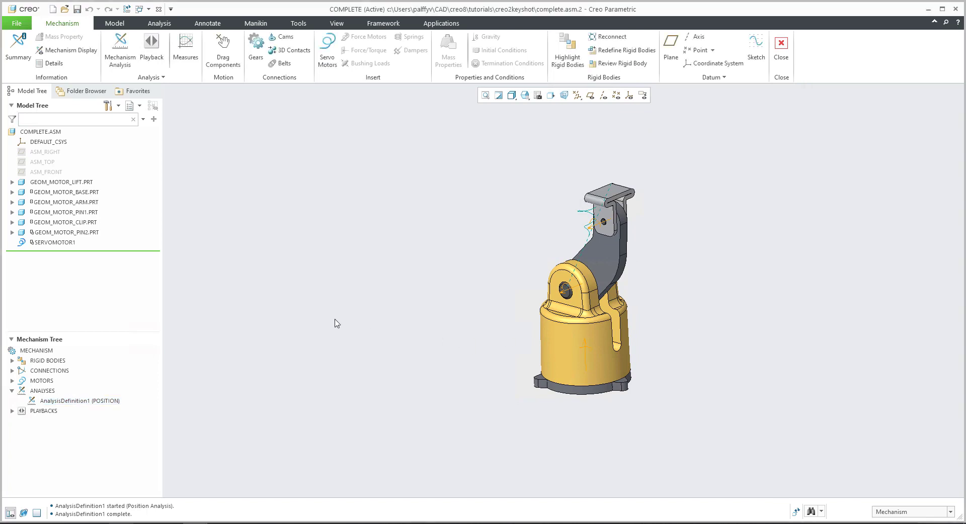
Add a rotational servo motor on the yellow body's vertical rotation axis with a Ramp angular position profile and coefficient B of 10 deg/sec.
{"action": "left_click", "coordinate": [586, 351]}
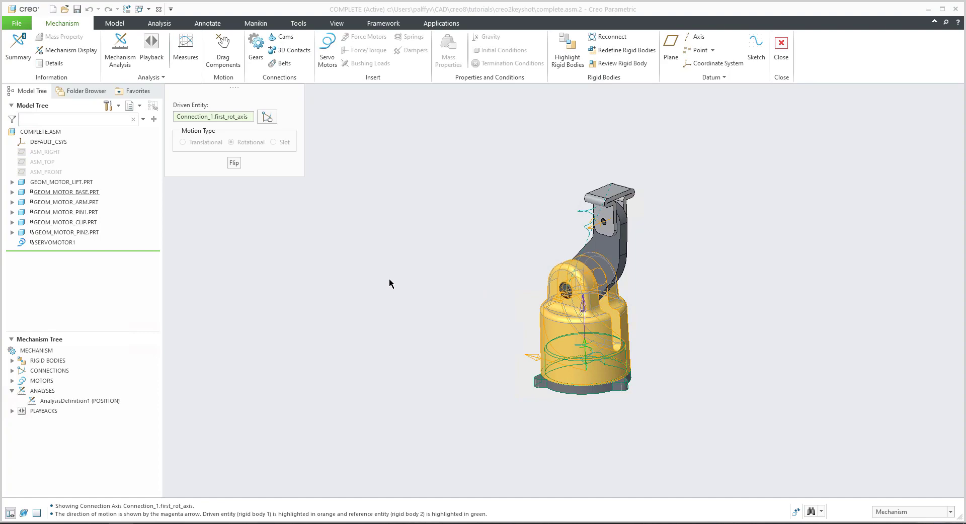
{"action": "left_click", "coordinate": [250, 79]}
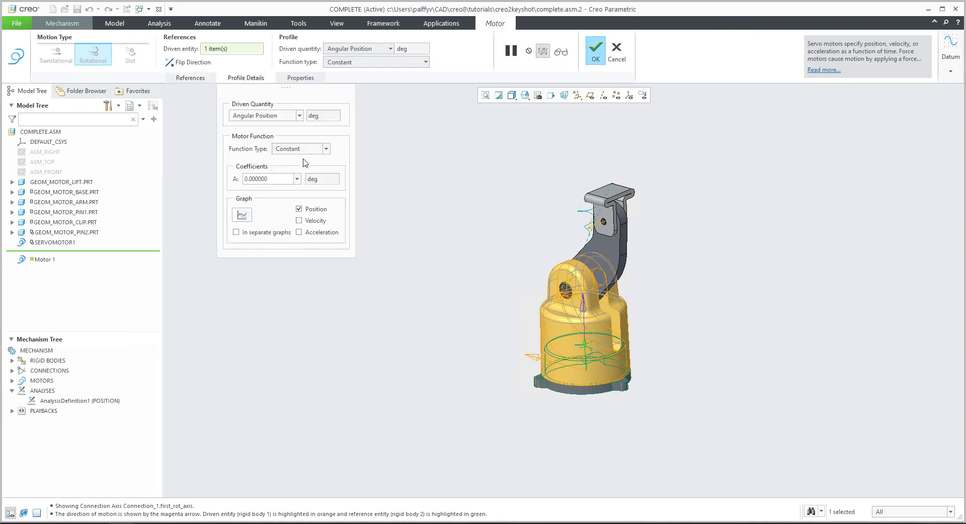
{"action": "left_click", "coordinate": [297, 153]}
{"action": "left_click", "coordinate": [282, 167]}
{"action": "left_click_drag", "start_coordinate": [275, 194], "coordinate": [195, 188]}
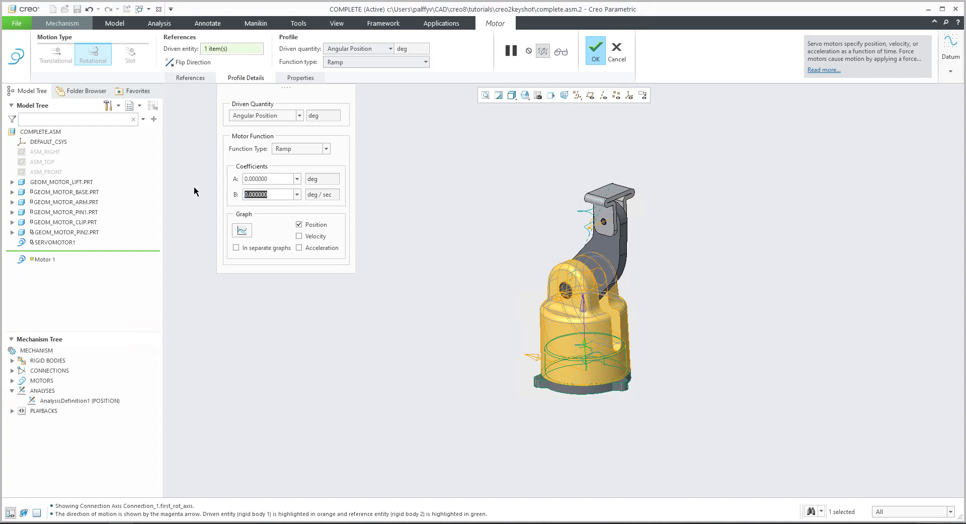
{"action": "type", "text": "10"}
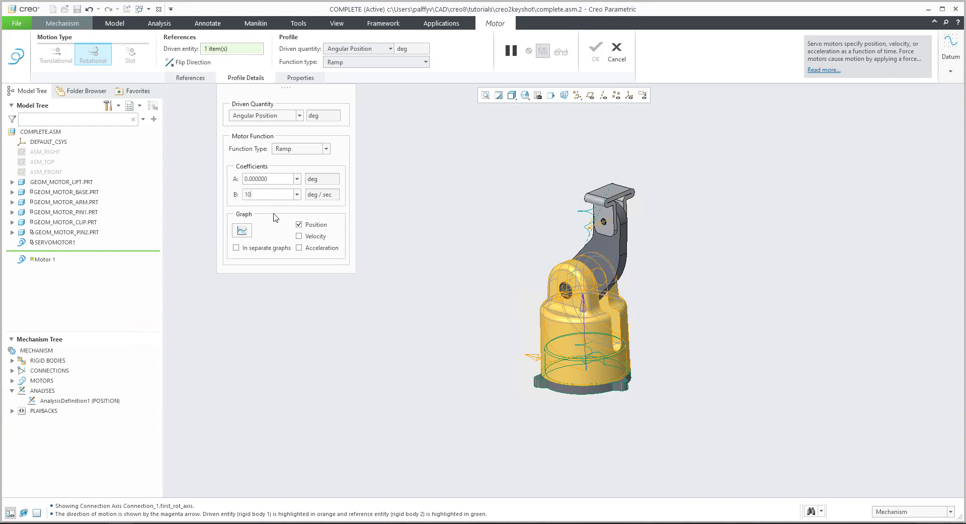
Plot the new motor's position profile over time, close the chart and accept the motor.
{"action": "left_click", "coordinate": [242, 230]}
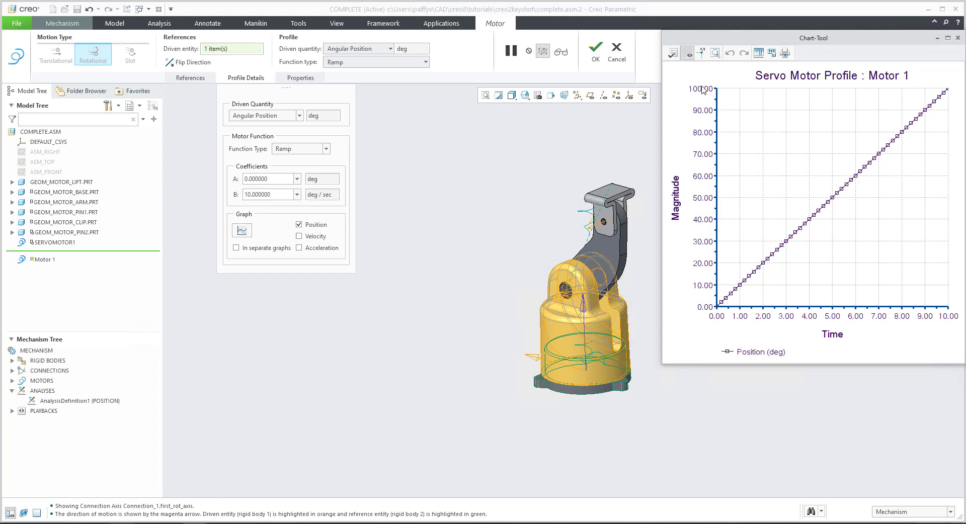
{"action": "left_click", "coordinate": [958, 38]}
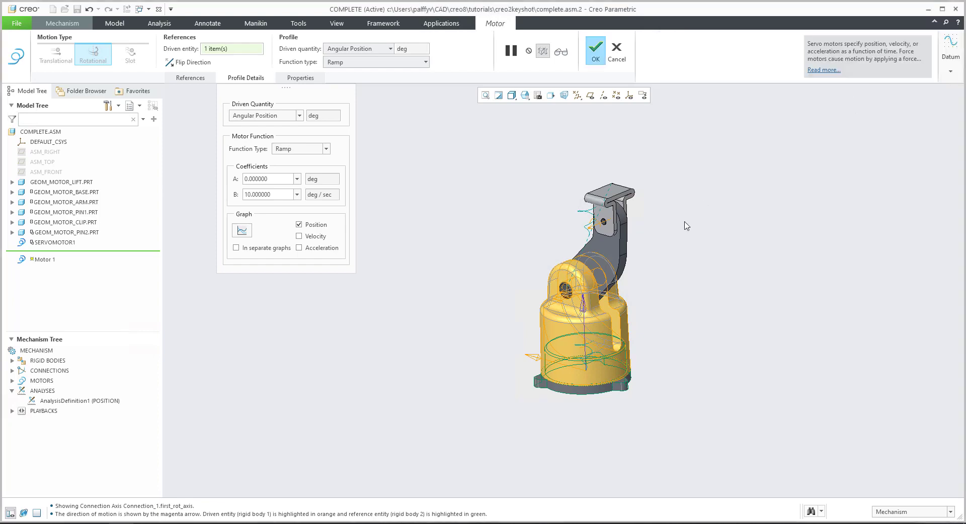
{"action": "left_click", "coordinate": [596, 50]}
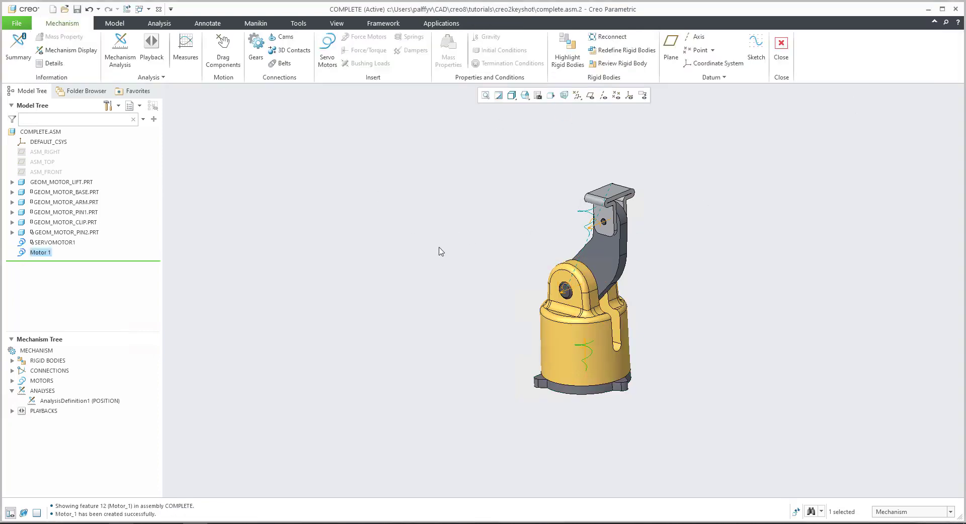
Add Motor 1 to the motors of AnalysisDefinition1, run the analysis and accept the definition.
{"action": "left_click", "coordinate": [93, 402]}
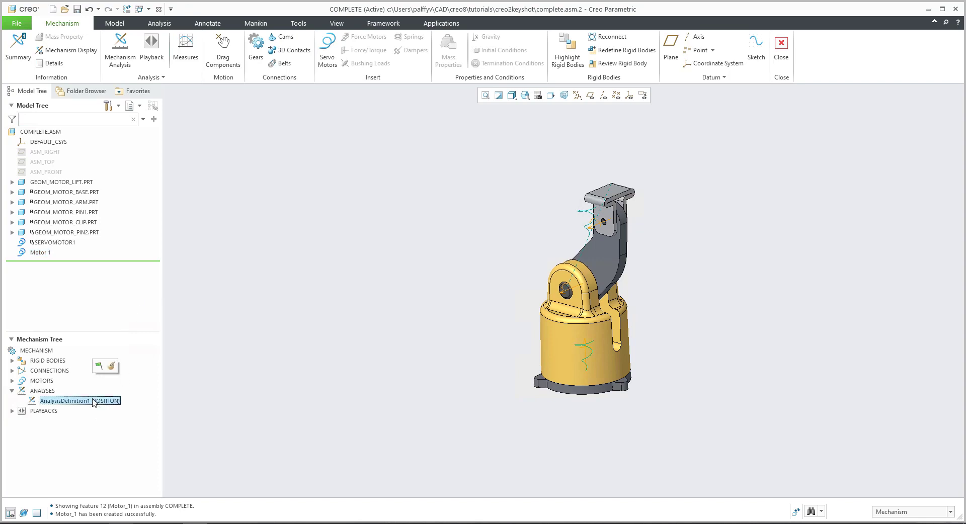
{"action": "left_click", "coordinate": [104, 373]}
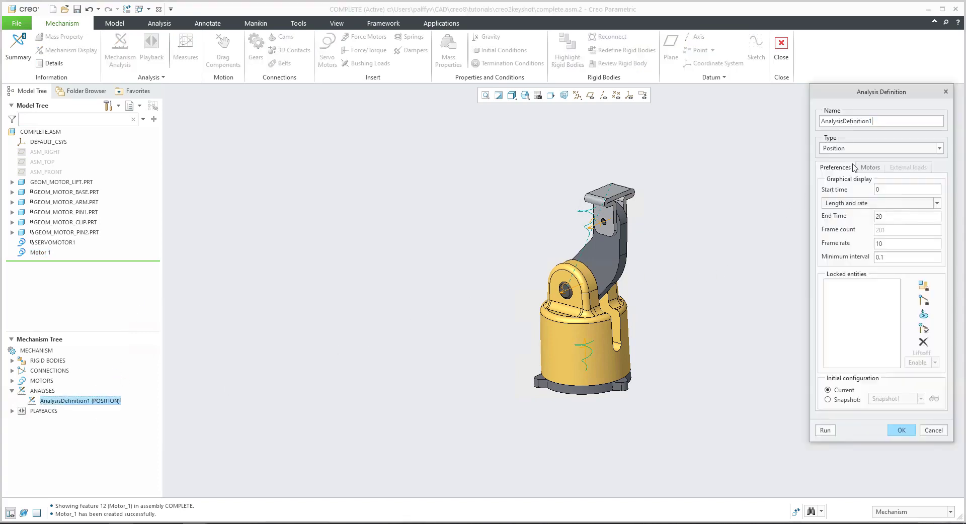
{"action": "left_click", "coordinate": [870, 168]}
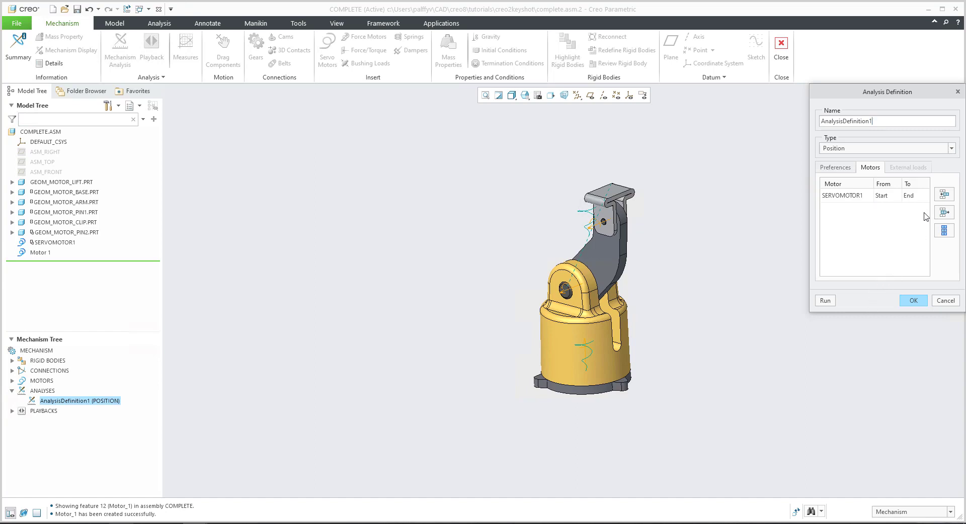
{"action": "left_click", "coordinate": [944, 195]}
{"action": "left_click", "coordinate": [825, 301]}
{"action": "left_click", "coordinate": [436, 297]}
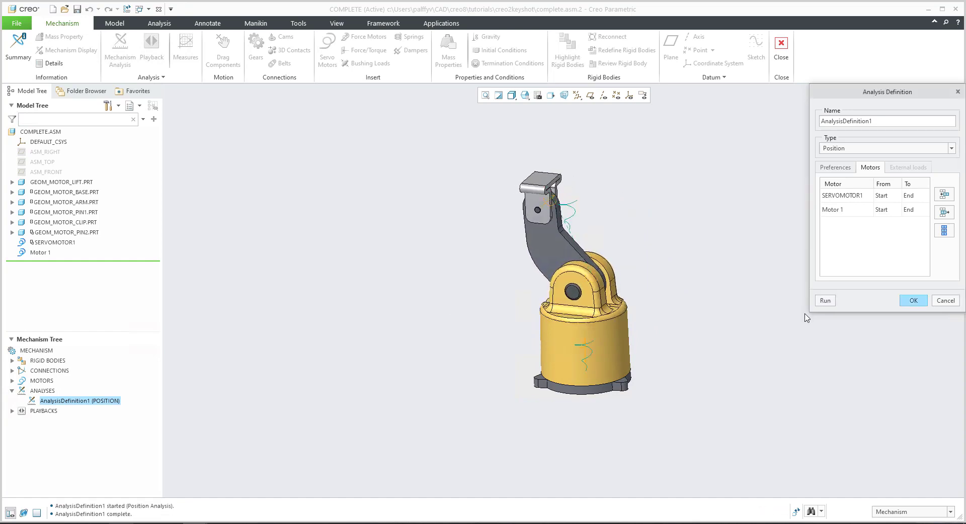
{"action": "left_click", "coordinate": [913, 301]}
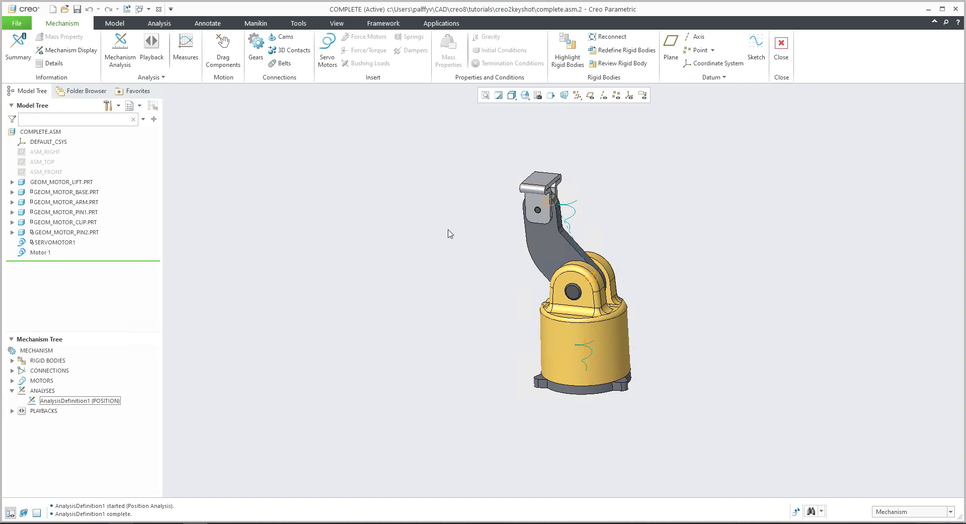
{"action": "left_click", "coordinate": [438, 24]}
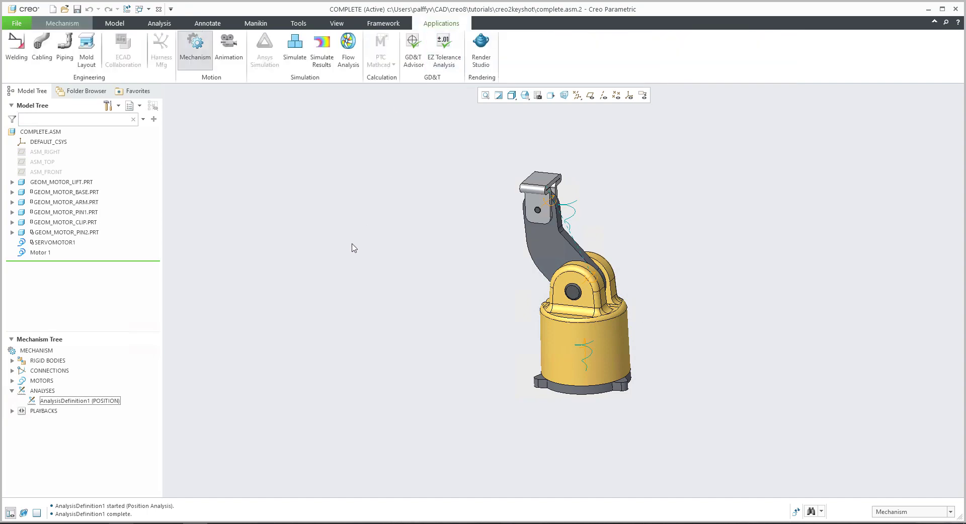
{"action": "left_click", "coordinate": [481, 50]}
{"action": "left_click", "coordinate": [380, 319]}
Switch to the browser's KeyShot for PTC Creo Plugin page and locate protk.dat in the KeyShot6 Creo 3.0 64bit plugin folder, then close the page.
{"action": "key", "text": "alt+Tab"}
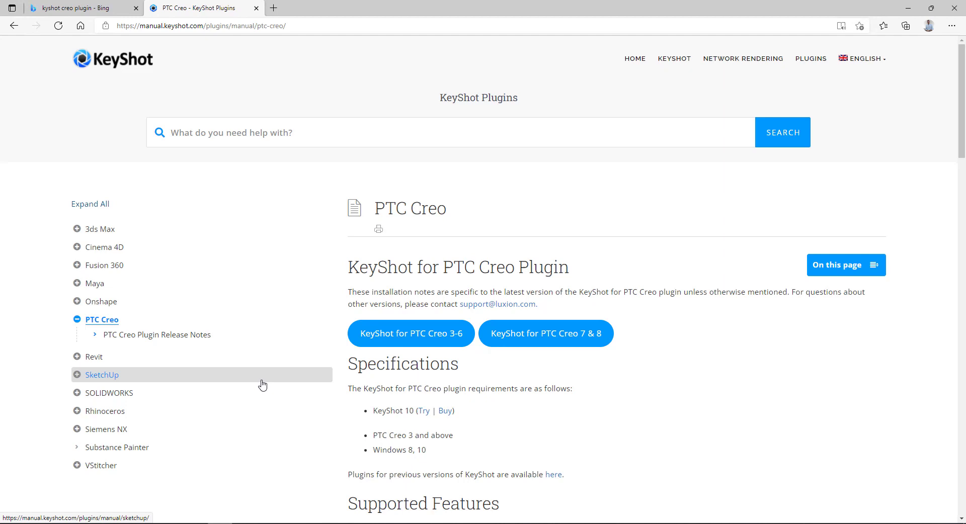
{"action": "left_click", "coordinate": [72, 516]}
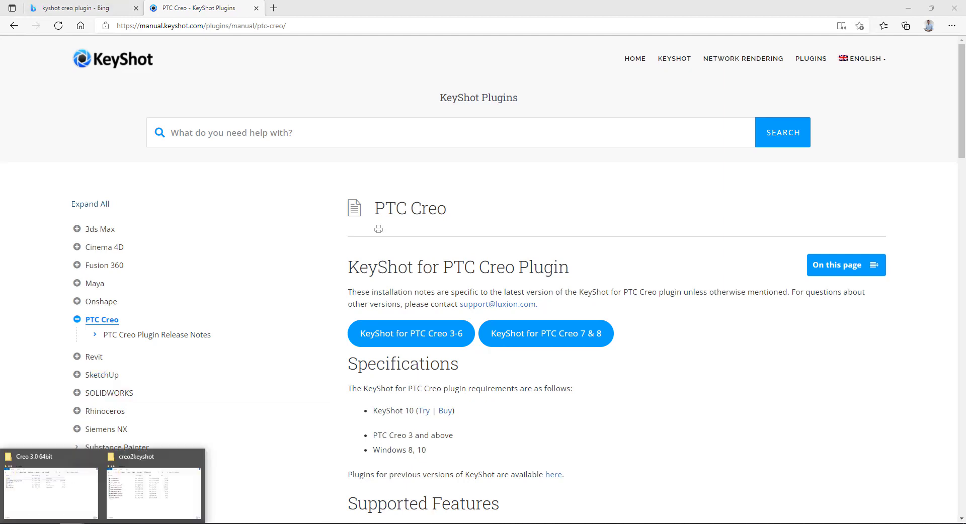
{"action": "left_click", "coordinate": [71, 495]}
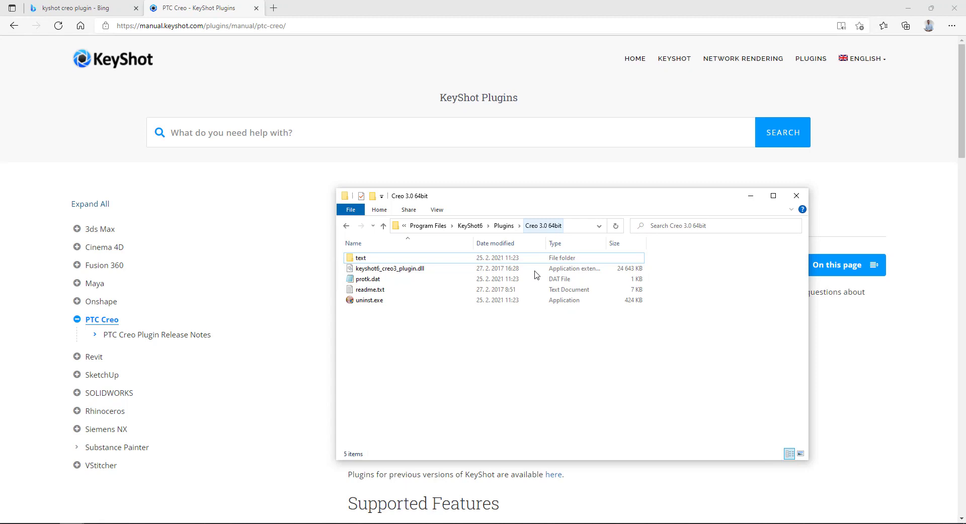
{"action": "left_click", "coordinate": [367, 282]}
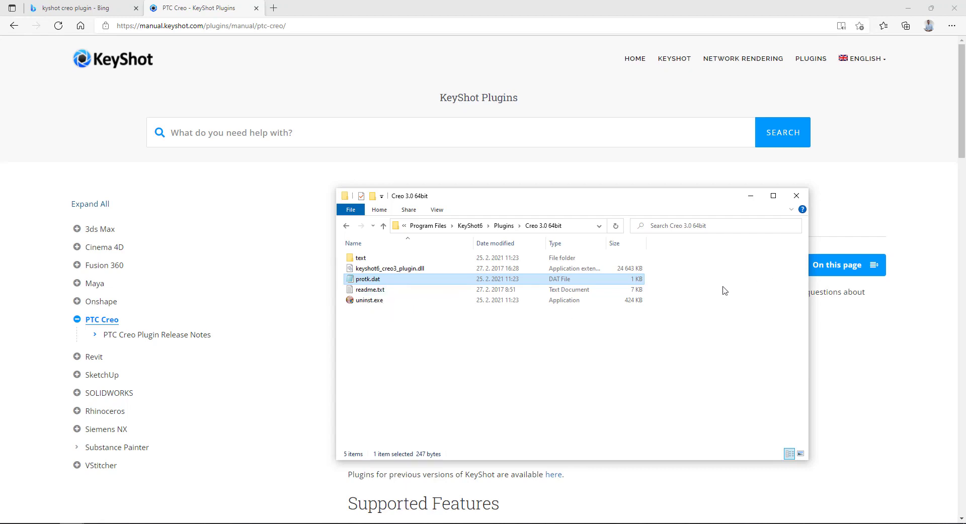
{"action": "left_click", "coordinate": [751, 195]}
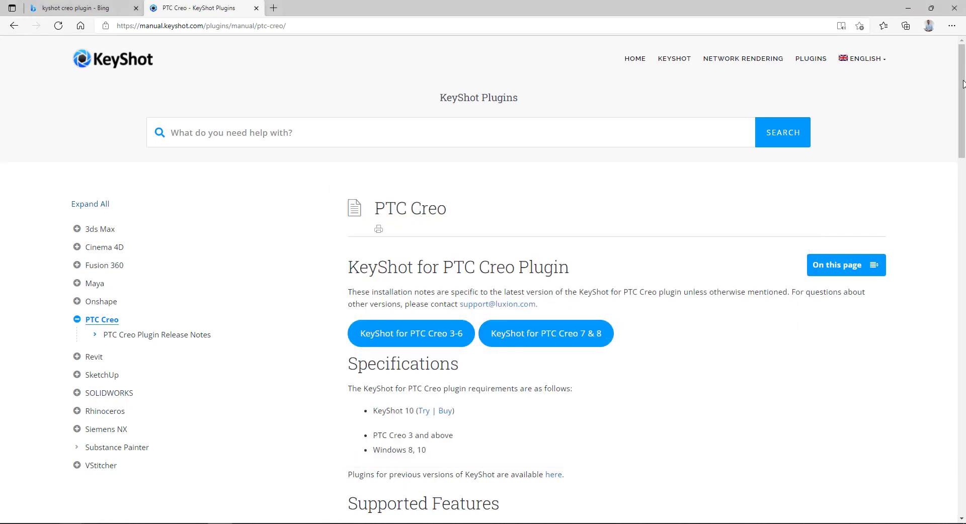
{"action": "left_click", "coordinate": [954, 8]}
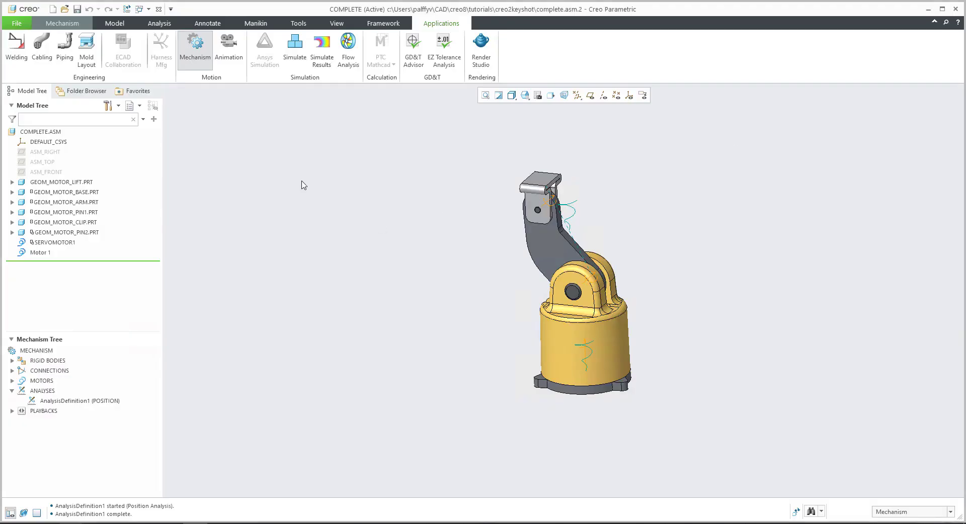
Search the Configuration Editor options for protk, select the protkdat option for review, and close the search.
{"action": "left_click", "coordinate": [20, 27]}
{"action": "left_click", "coordinate": [266, 331]}
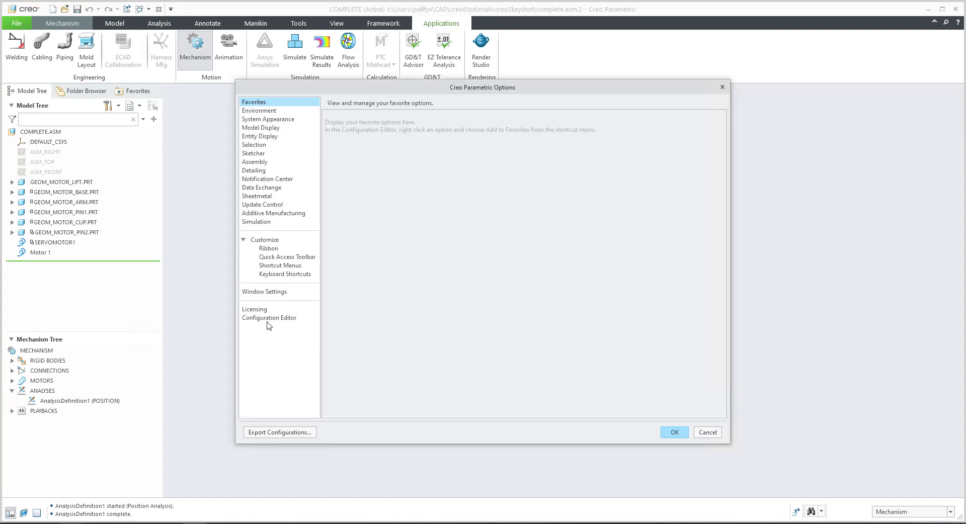
{"action": "left_click", "coordinate": [271, 319]}
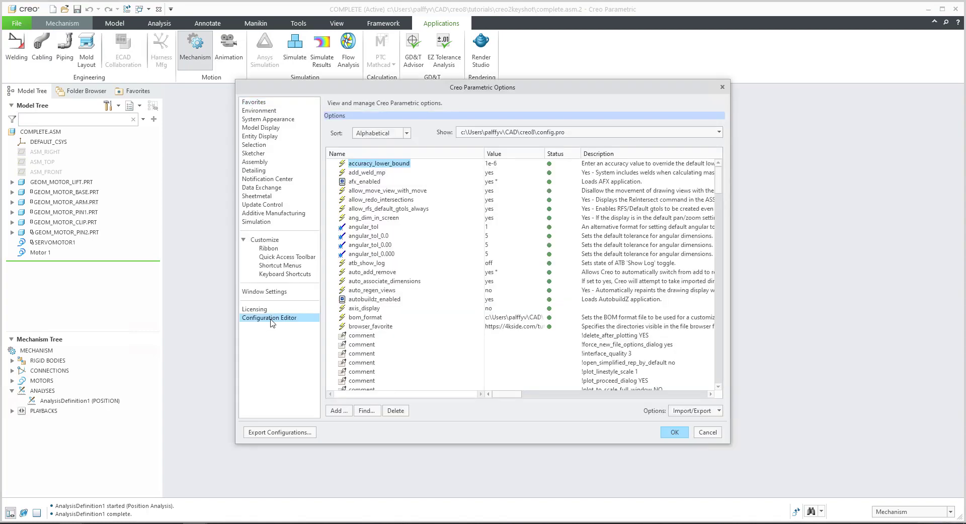
{"action": "left_click", "coordinate": [367, 411]}
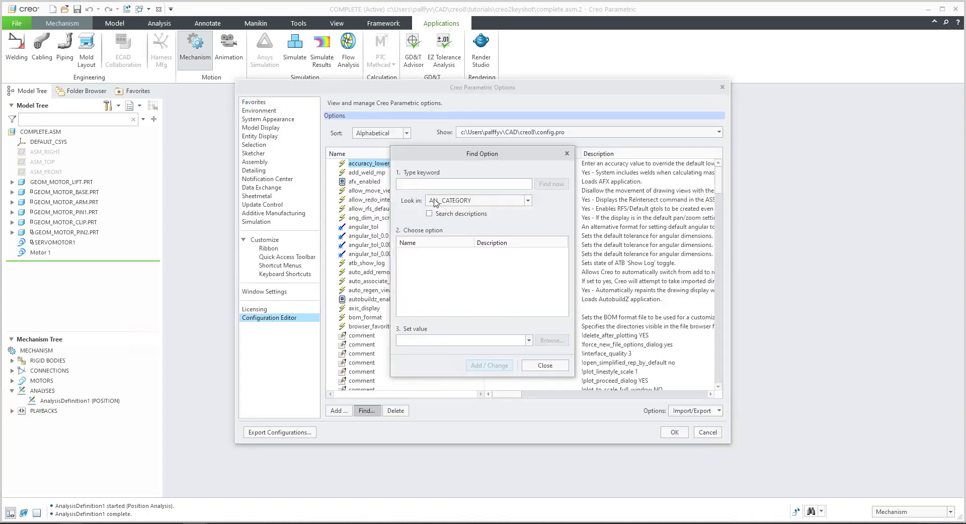
{"action": "type", "text": "protk"}
{"action": "left_click", "coordinate": [556, 186]}
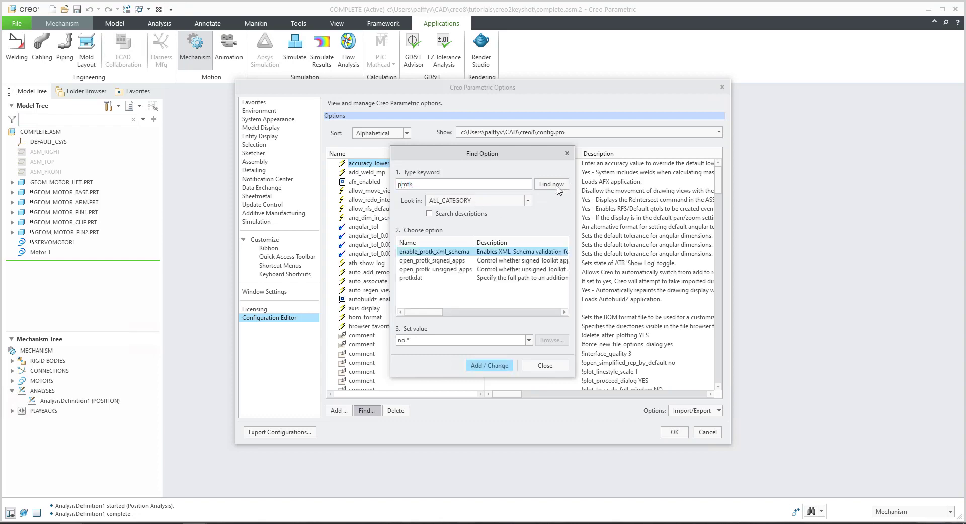
{"action": "left_click", "coordinate": [410, 280]}
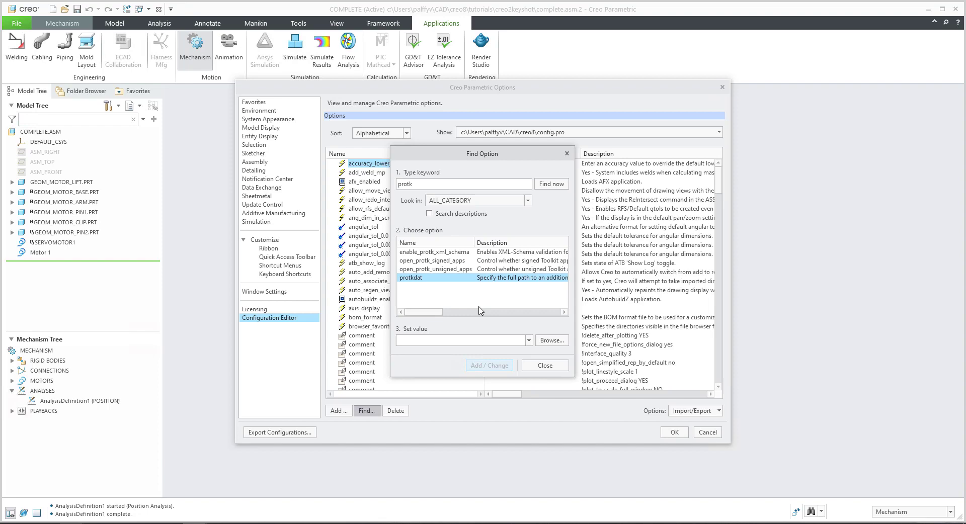
{"action": "left_click", "coordinate": [548, 368]}
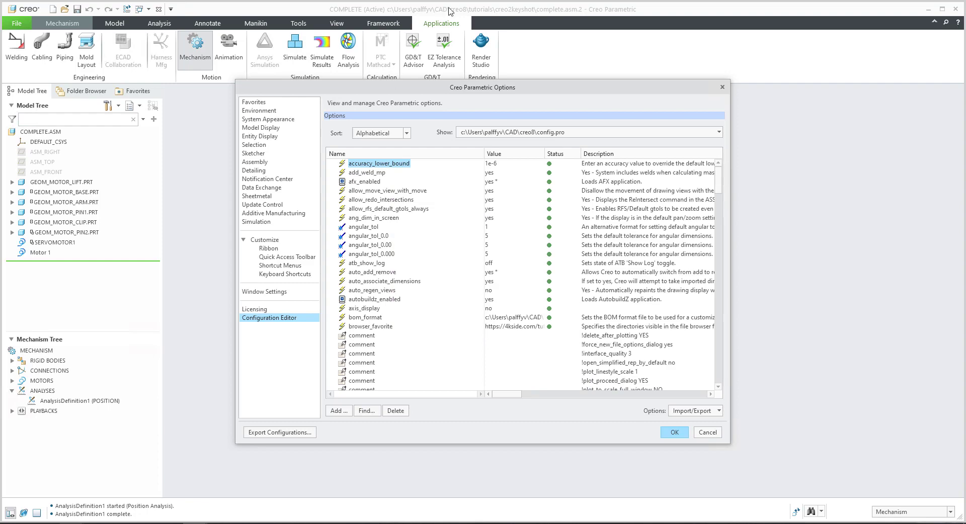
Cancel the options dialog, search the commands for "aux" to find Auxiliary Applications, and clear the search.
{"action": "left_click", "coordinate": [711, 435]}
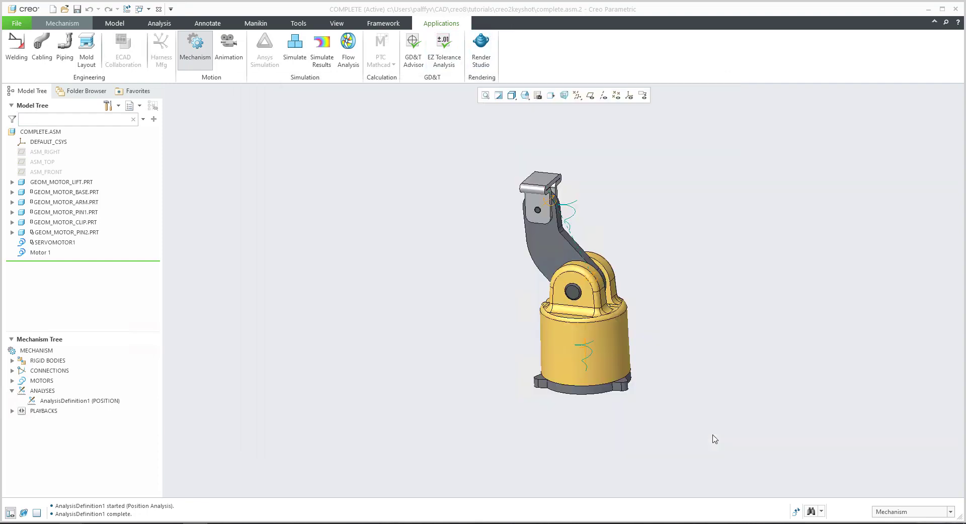
{"action": "left_click", "coordinate": [946, 23]}
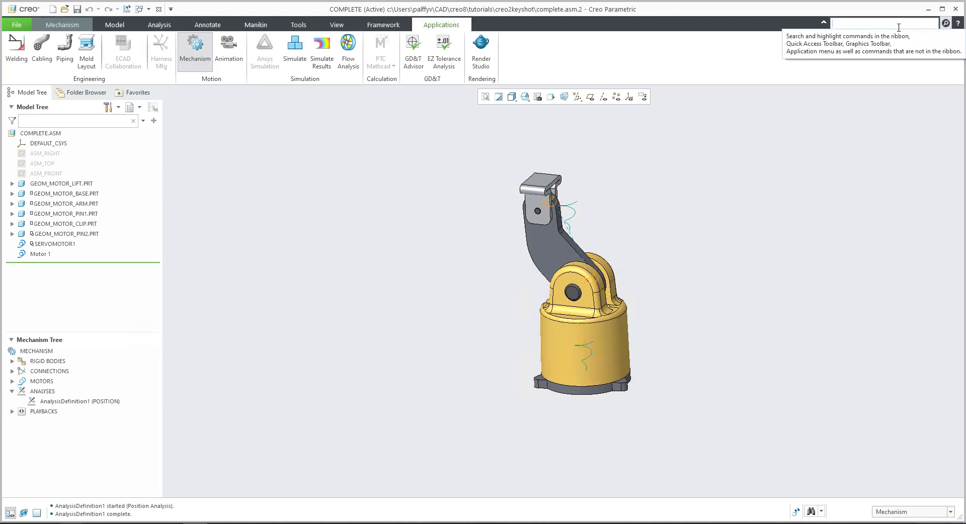
{"action": "type", "text": "au"}
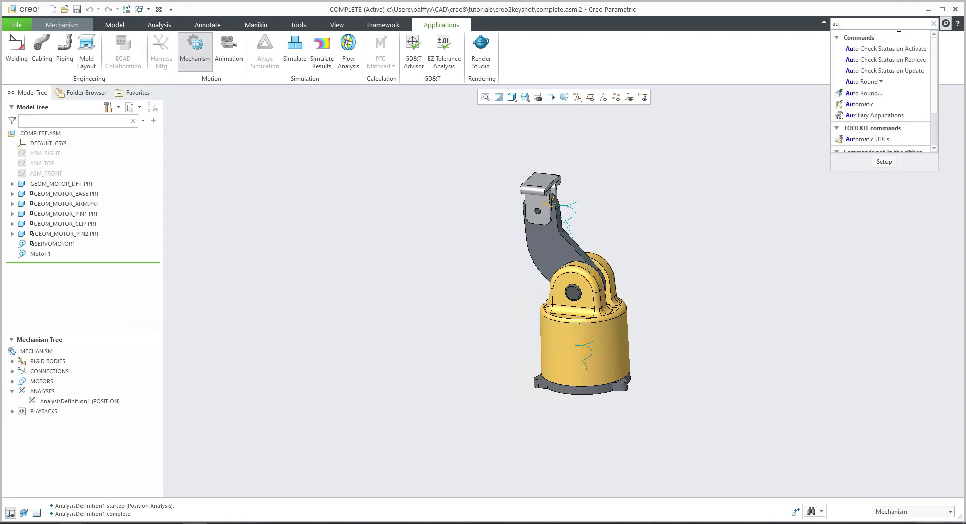
{"action": "type", "text": "x"}
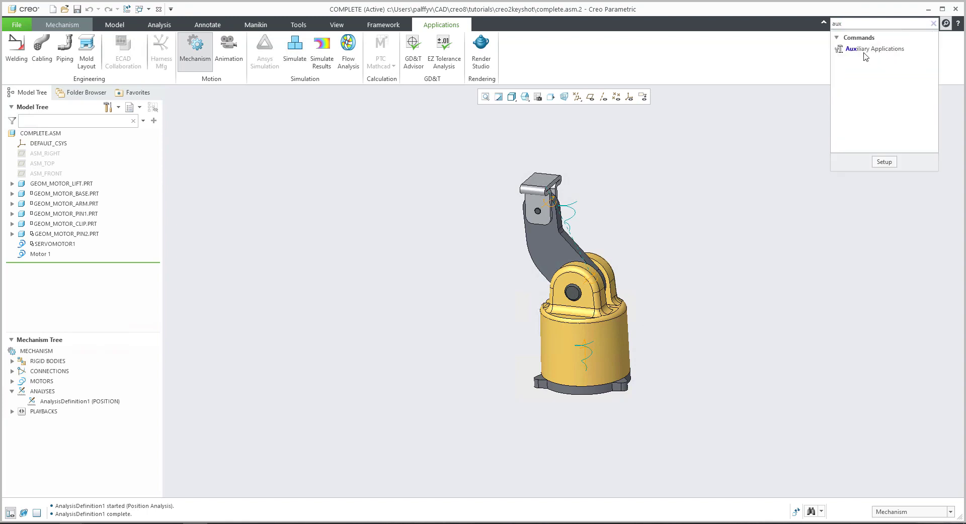
{"action": "mouse_move", "coordinate": [864, 52]}
{"action": "left_click", "coordinate": [933, 23]}
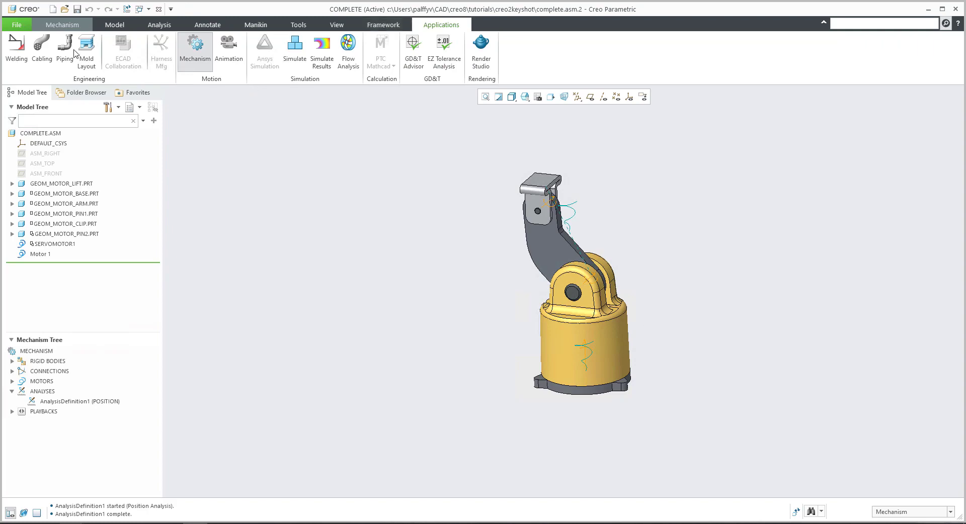
Close the Mechanism application without saving the AnalysisDefinition1 playback.
{"action": "left_click", "coordinate": [61, 25]}
{"action": "left_click", "coordinate": [785, 53]}
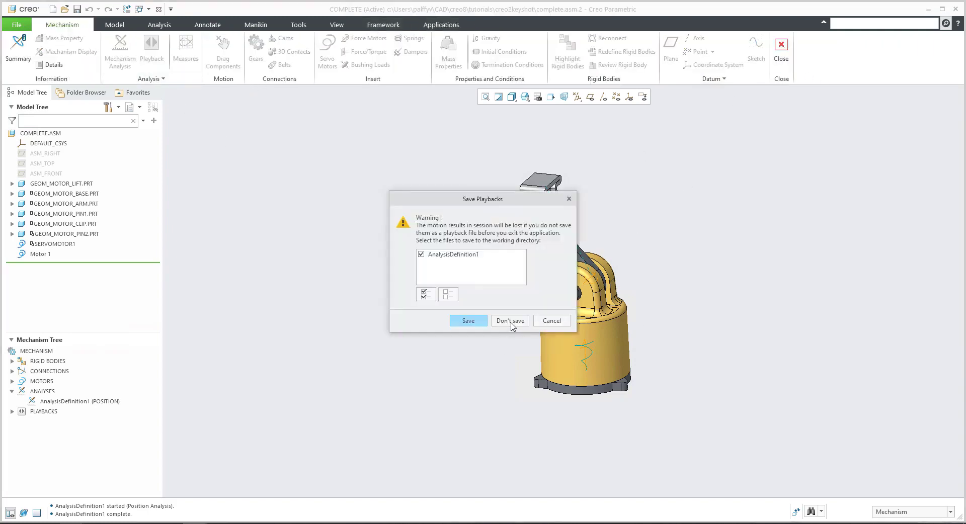
{"action": "left_click", "coordinate": [511, 322]}
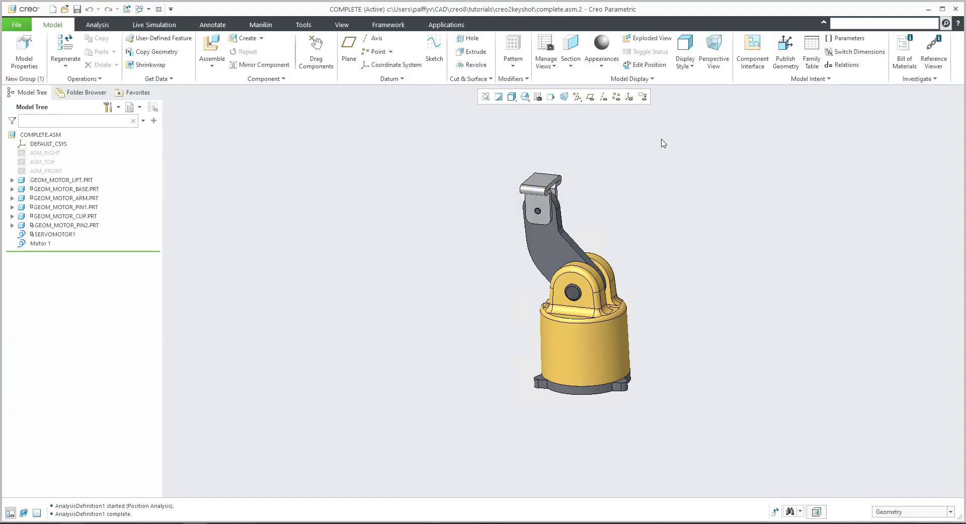
Register protk.dat from the KeyShot6 Plugins Creo 3.0 64bit folder as an auxiliary application.
{"action": "left_click", "coordinate": [304, 26]}
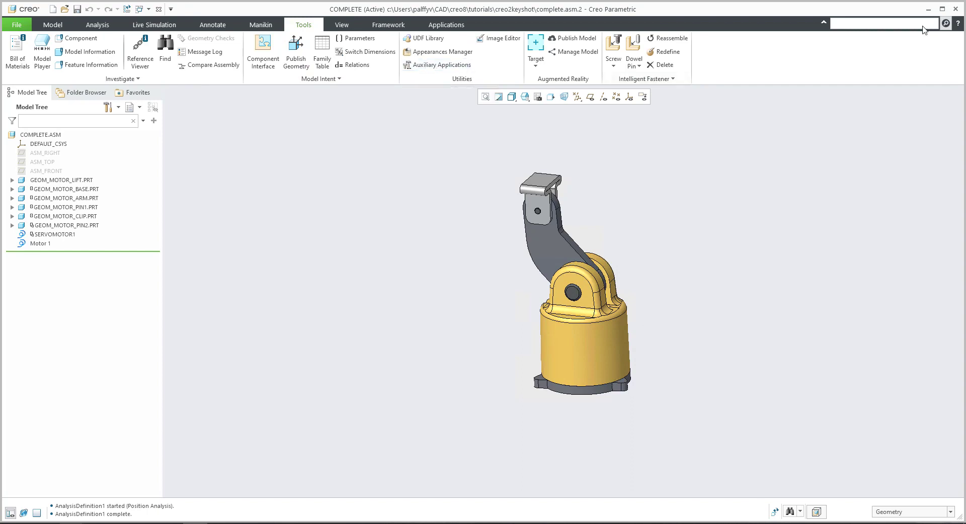
{"action": "left_click", "coordinate": [429, 66]}
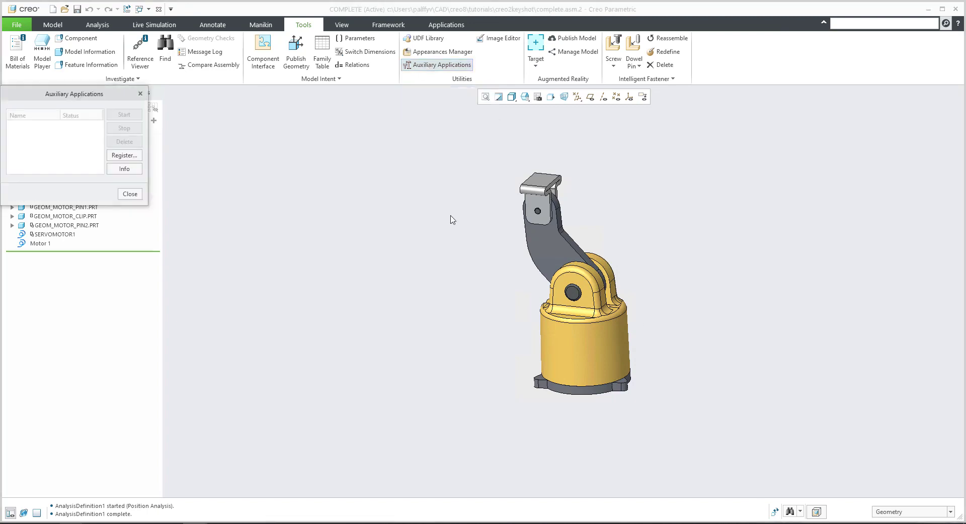
{"action": "left_click_drag", "start_coordinate": [41, 94], "coordinate": [330, 166]}
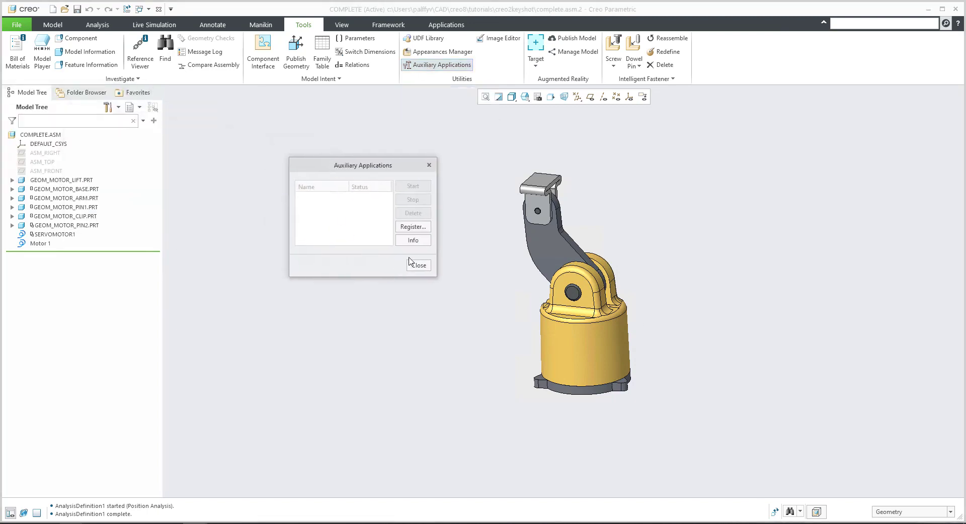
{"action": "left_click", "coordinate": [413, 227]}
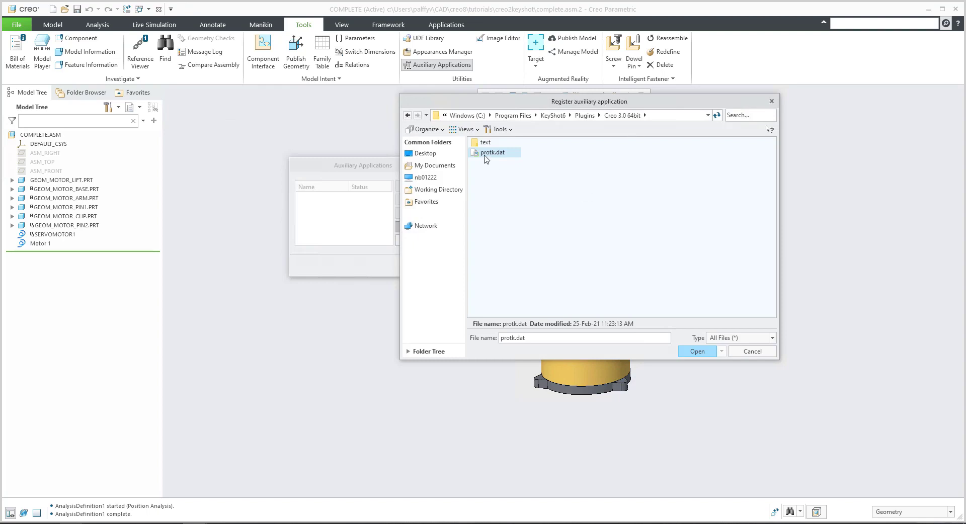
{"action": "left_click", "coordinate": [704, 355]}
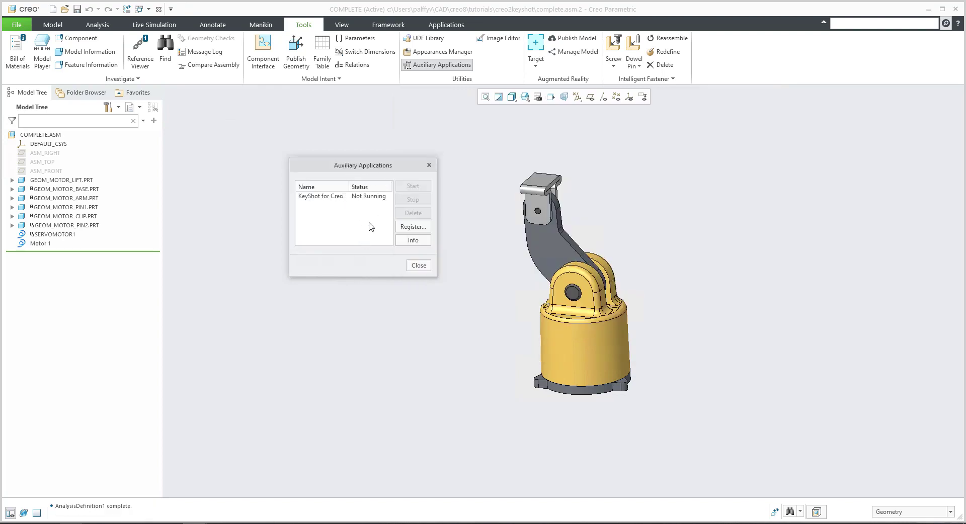
Start the registered KeyShot for Creo auxiliary application and close the dialog.
{"action": "left_click", "coordinate": [320, 198]}
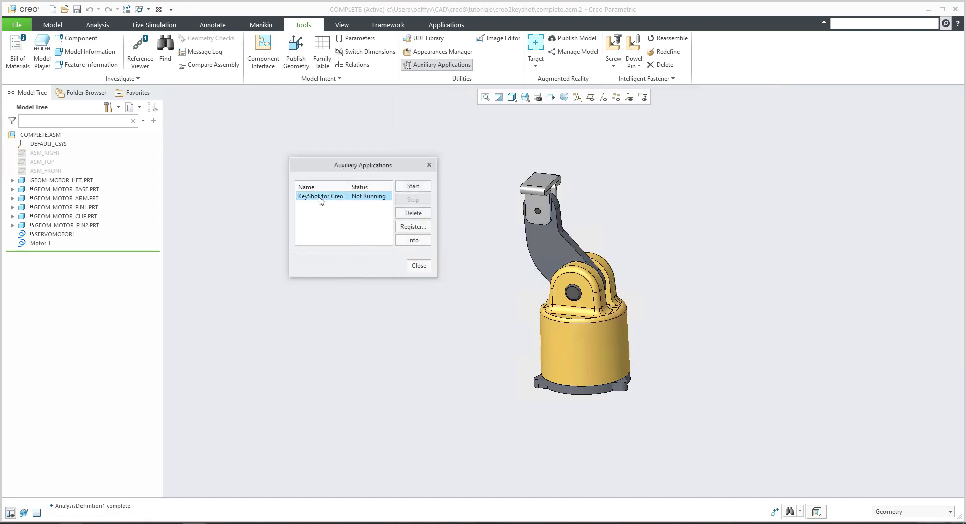
{"action": "left_click", "coordinate": [413, 187]}
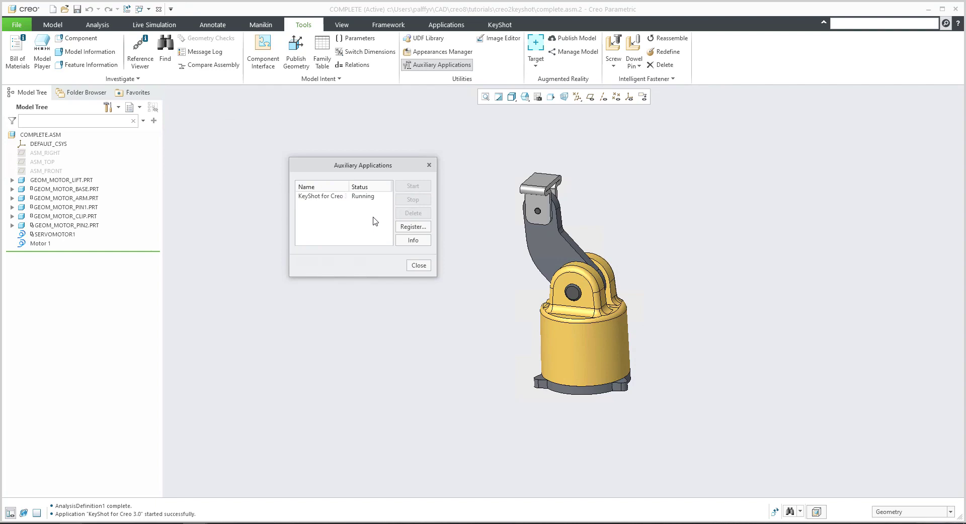
{"action": "left_click", "coordinate": [417, 266]}
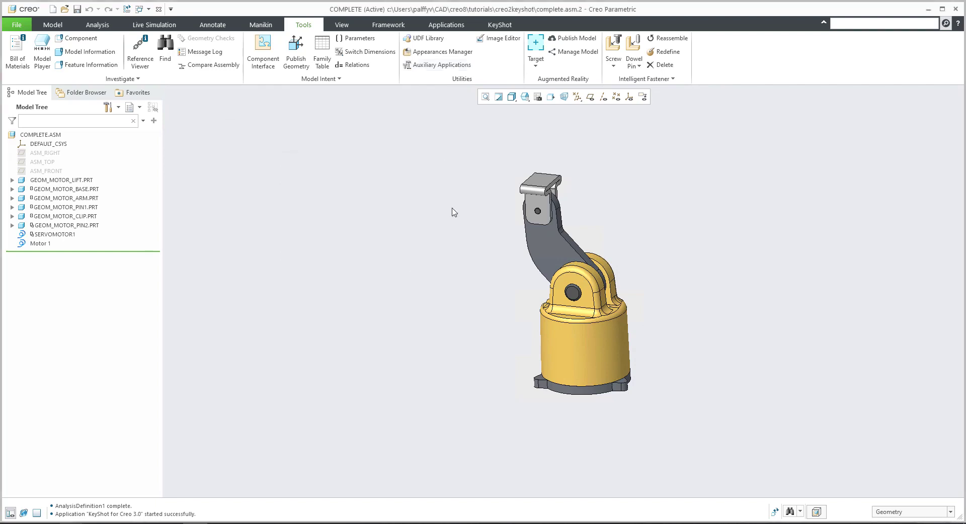
Review the KeyShot plugin's Render and Update options without running any of them.
{"action": "left_click", "coordinate": [499, 25]}
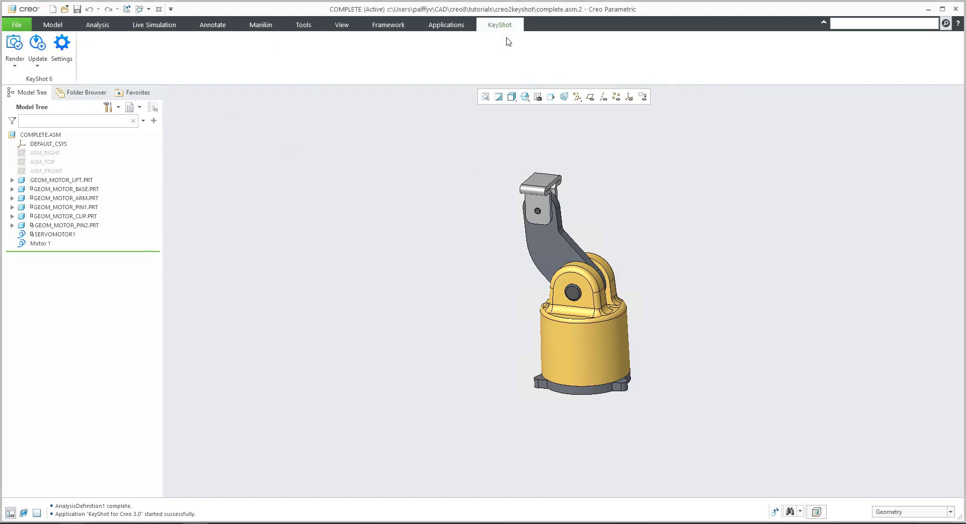
{"action": "left_click", "coordinate": [17, 68]}
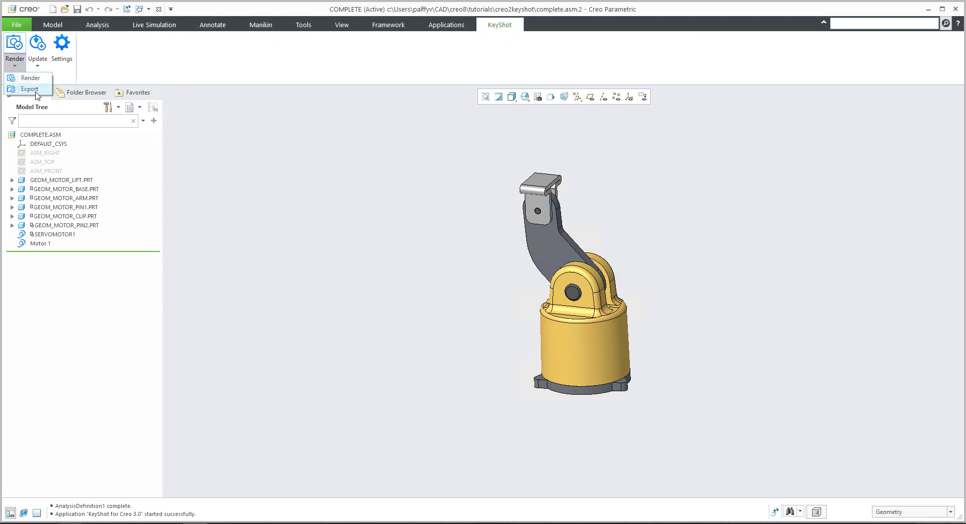
{"action": "left_click", "coordinate": [38, 65]}
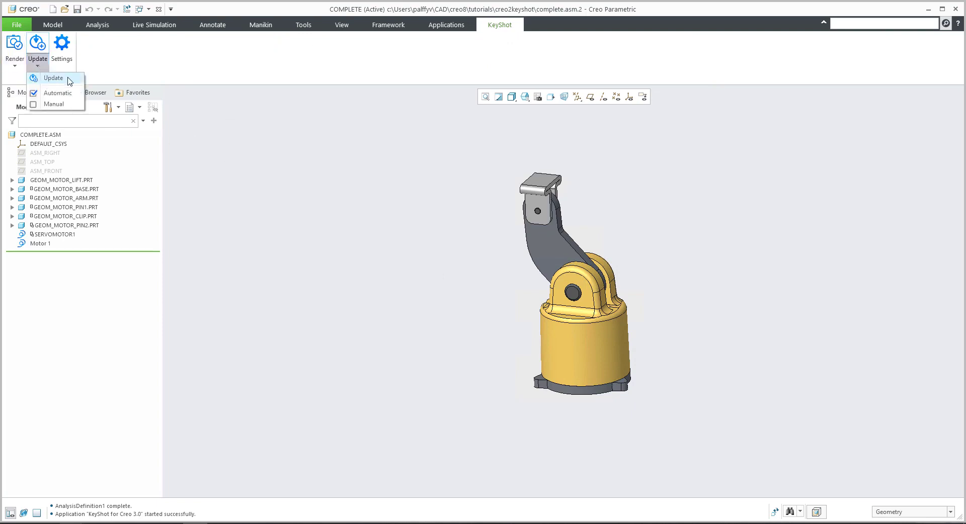
{"action": "left_click", "coordinate": [177, 172]}
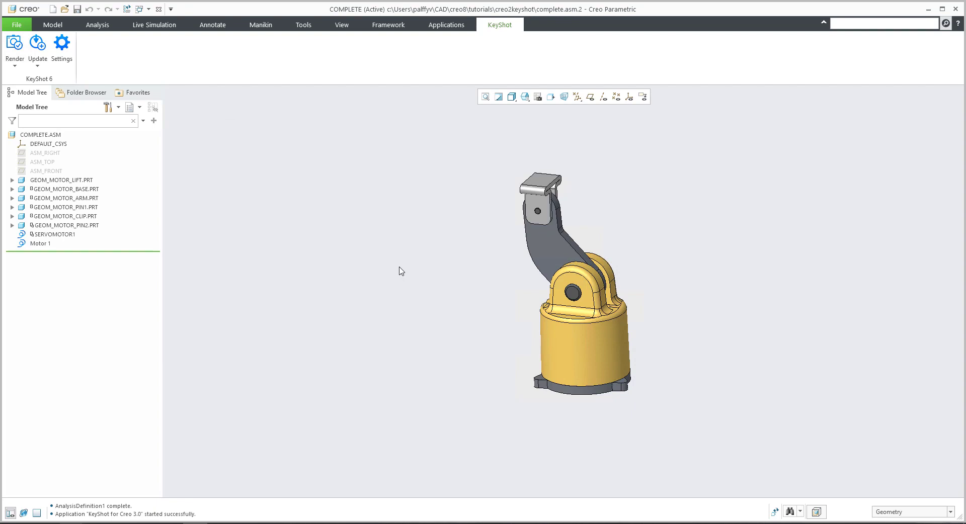
Enable prompting for the .fra file on transfer in the KeyShot plugin settings and accept them.
{"action": "left_click", "coordinate": [63, 60]}
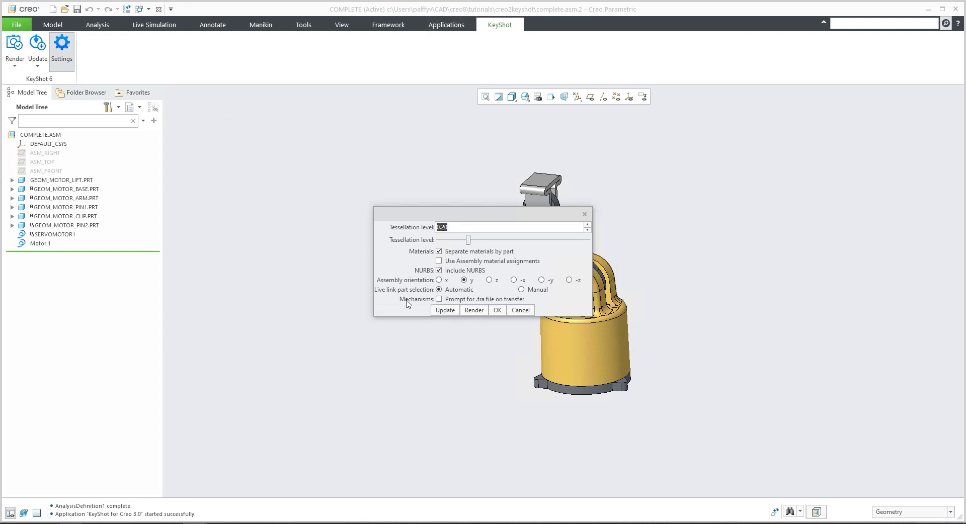
{"action": "left_click", "coordinate": [439, 299]}
{"action": "left_click", "coordinate": [498, 310]}
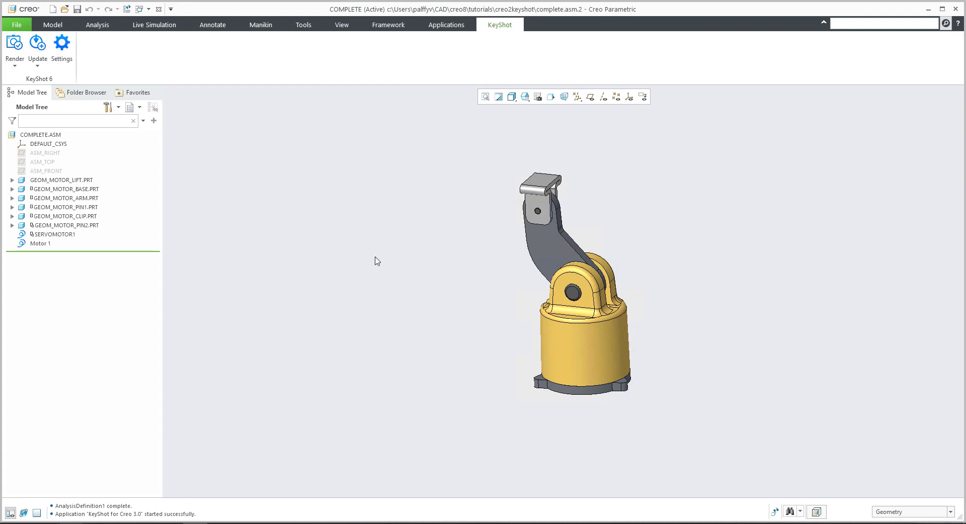
Reopen the Mechanism application and run AnalysisDefinition1 to generate its motion results again.
{"action": "left_click", "coordinate": [443, 26]}
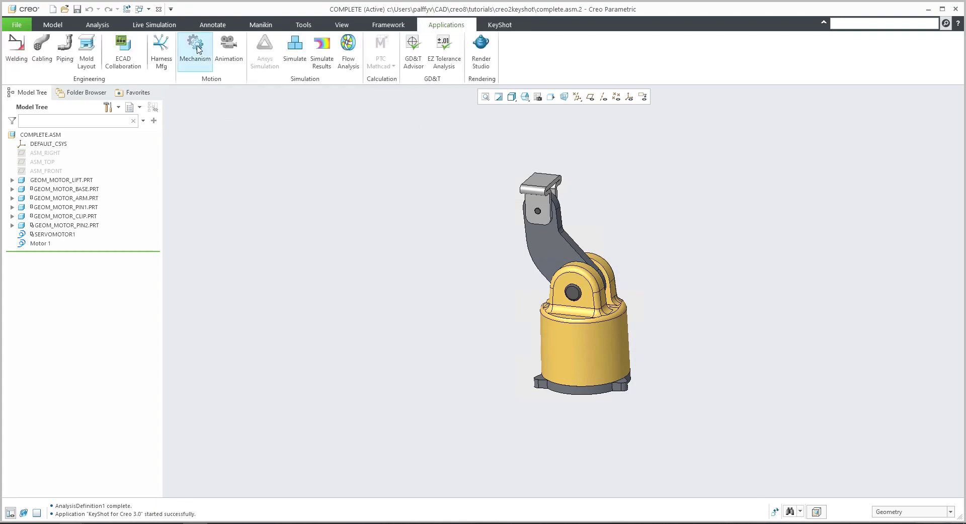
{"action": "left_click", "coordinate": [196, 48]}
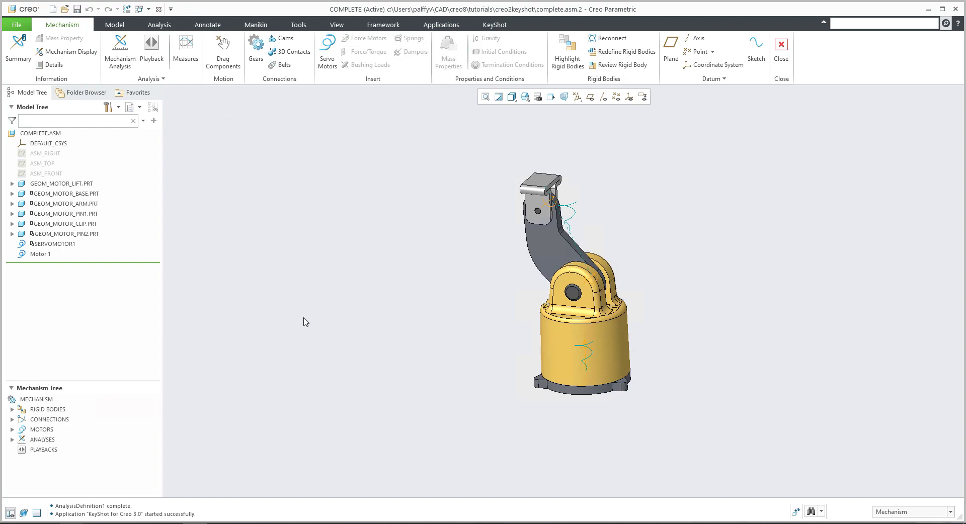
{"action": "left_click", "coordinate": [12, 440]}
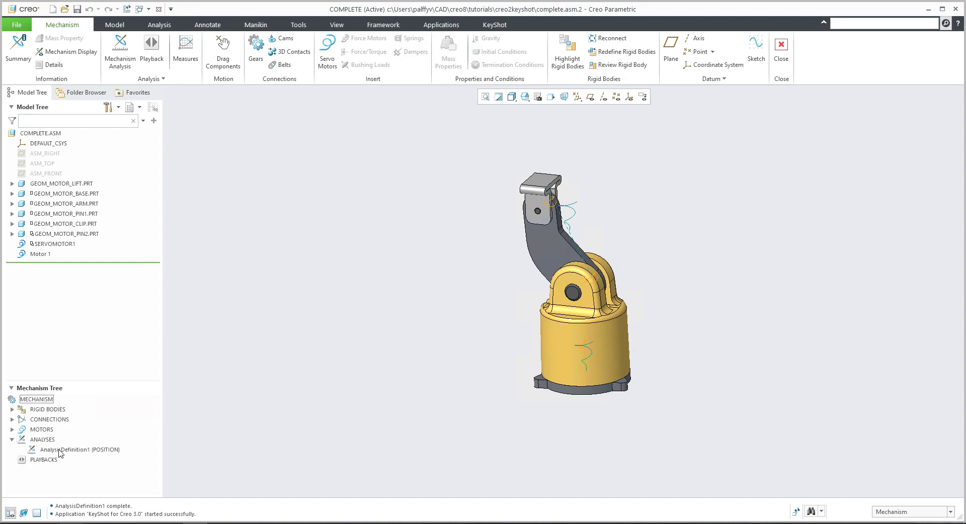
{"action": "left_click", "coordinate": [59, 450]}
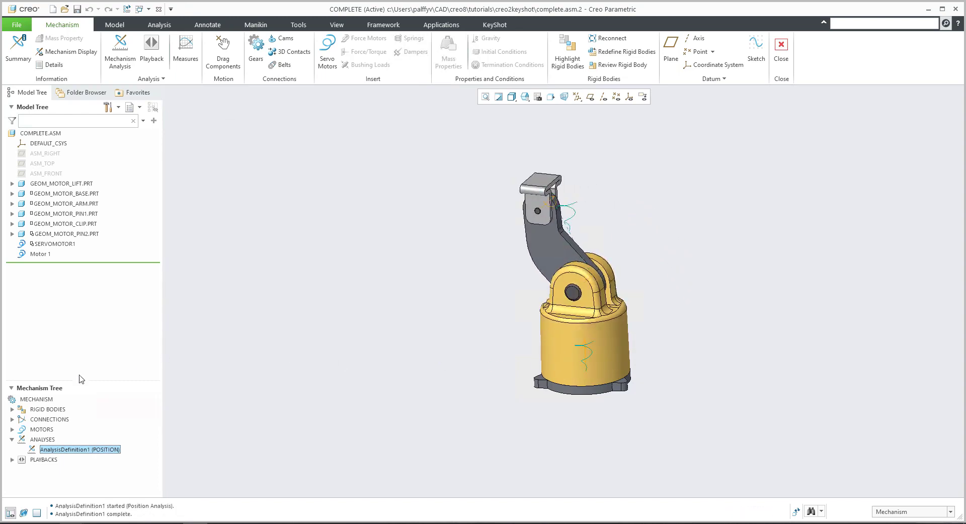
Export the AnalysisDefinition1 playback results to an .fra animation frame file and close Playbacks.
{"action": "left_click_drag", "start_coordinate": [42, 463], "coordinate": [47, 429]}
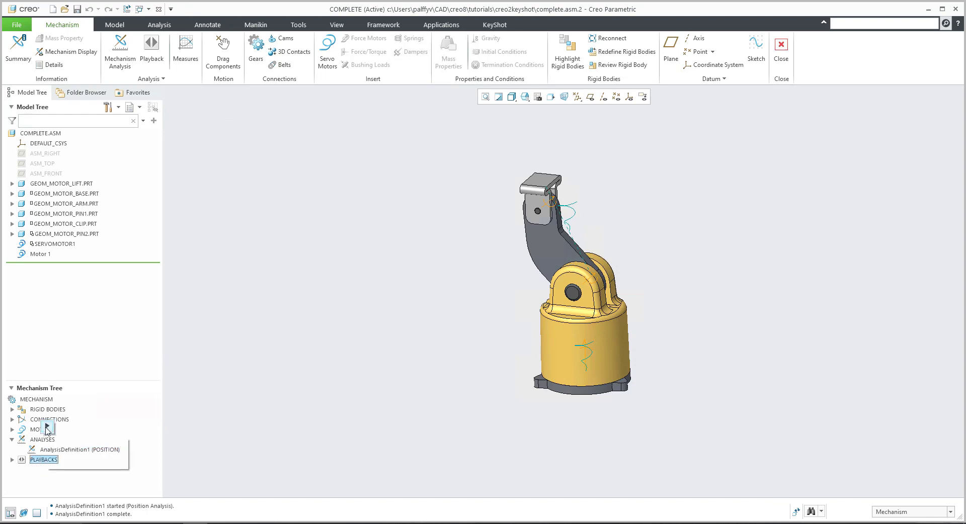
{"action": "left_click", "coordinate": [47, 428]}
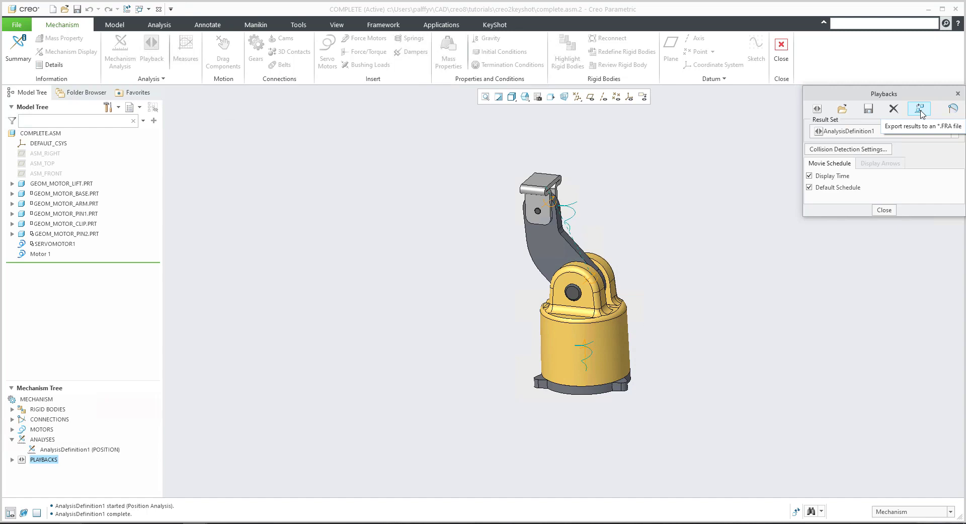
{"action": "left_click", "coordinate": [922, 114]}
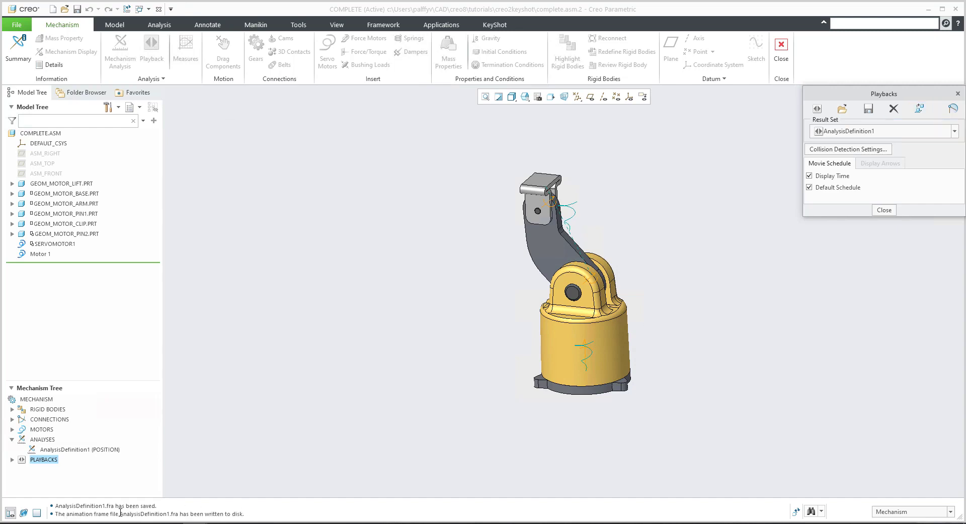
{"action": "left_click_drag", "start_coordinate": [120, 513], "coordinate": [176, 516]}
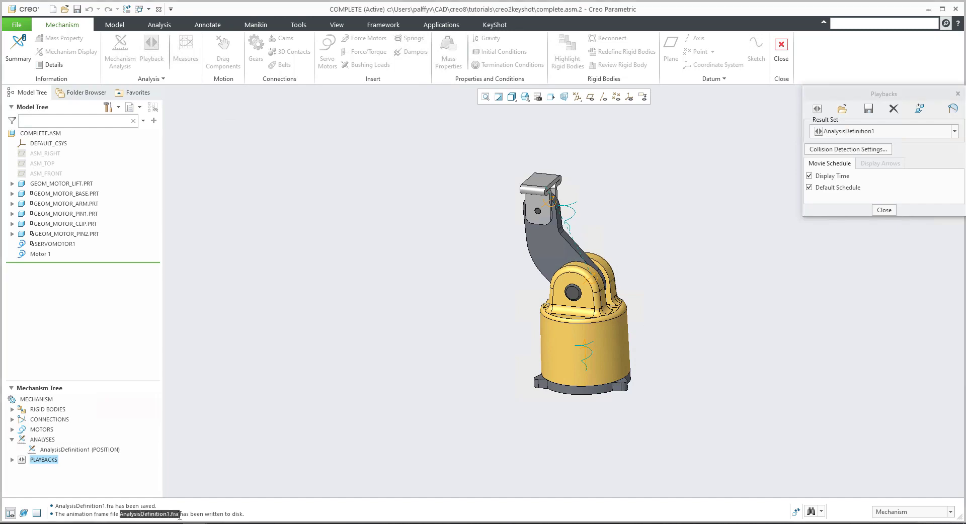
{"action": "left_click_drag", "start_coordinate": [181, 515], "coordinate": [253, 516]}
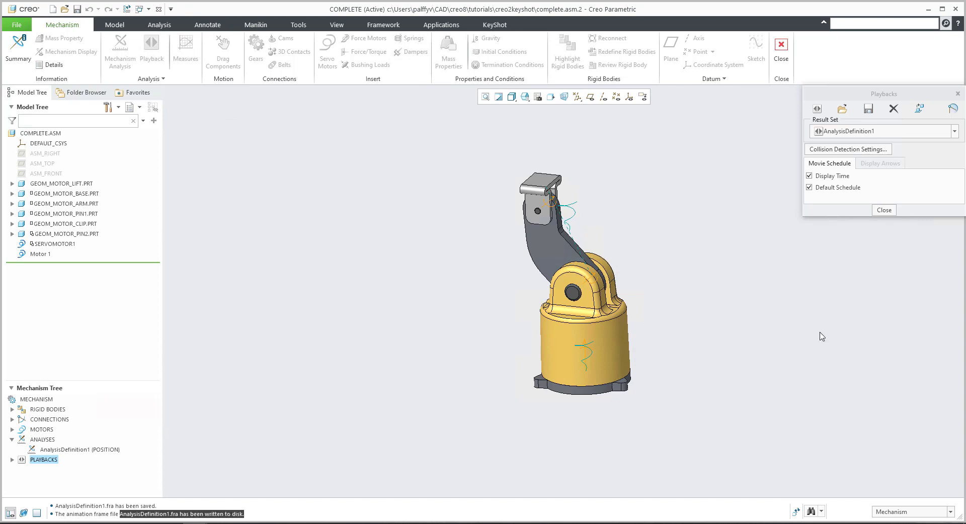
{"action": "left_click", "coordinate": [882, 210]}
{"action": "left_click", "coordinate": [451, 290]}
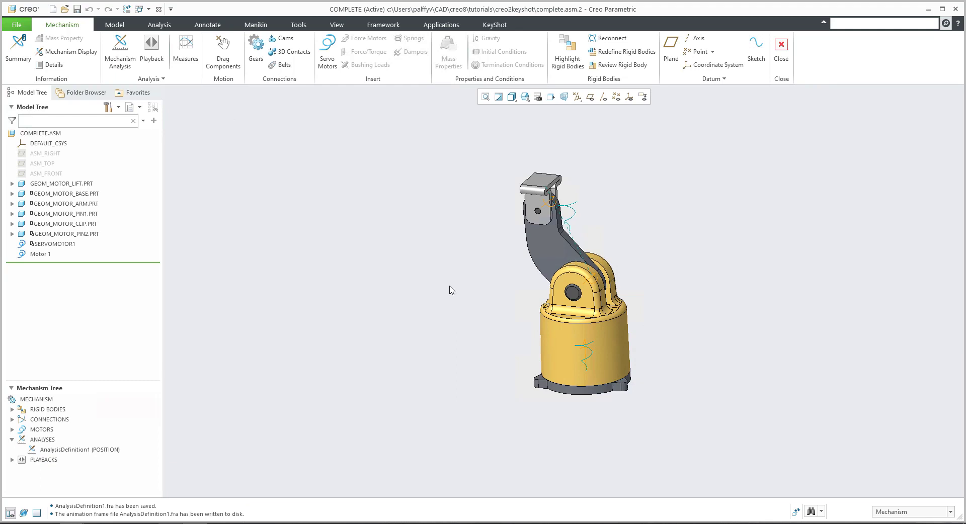
Export the assembly through the KeyShot plugin to a .bip file named creo2keyshot.
{"action": "left_click", "coordinate": [495, 26]}
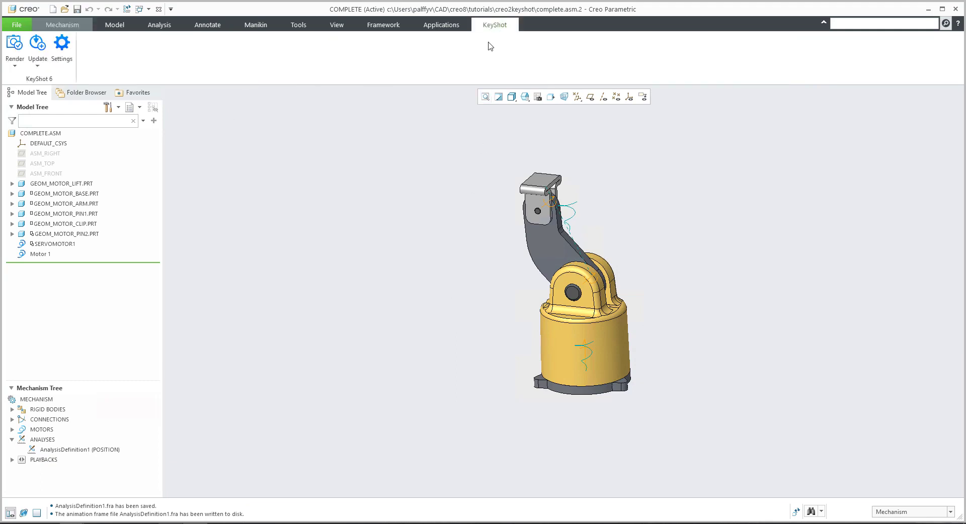
{"action": "left_click", "coordinate": [16, 67]}
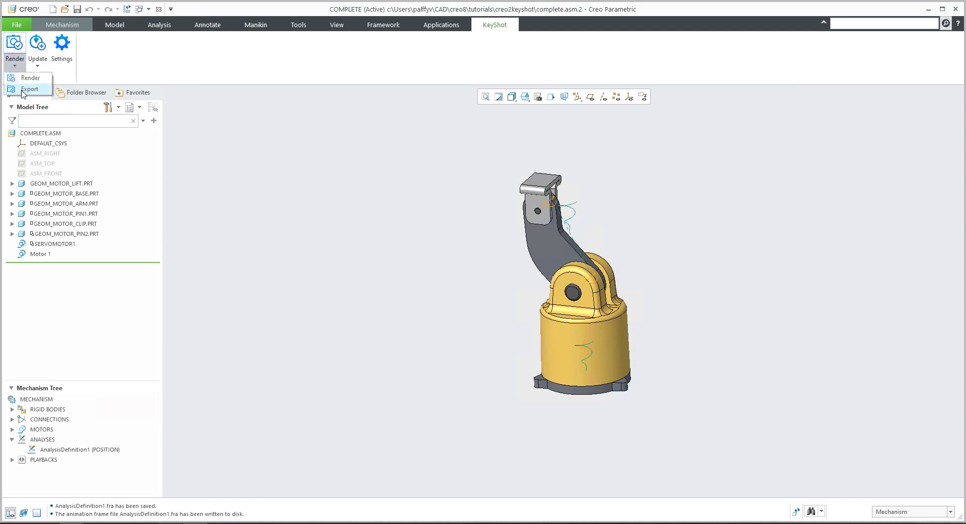
{"action": "left_click", "coordinate": [23, 90]}
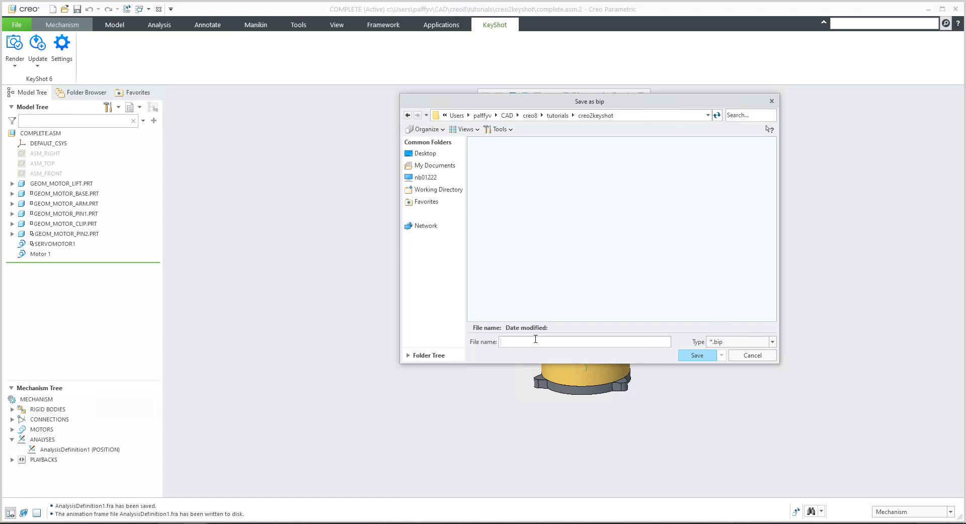
{"action": "type", "text": "creo2keyshot"}
{"action": "key", "text": "Return"}
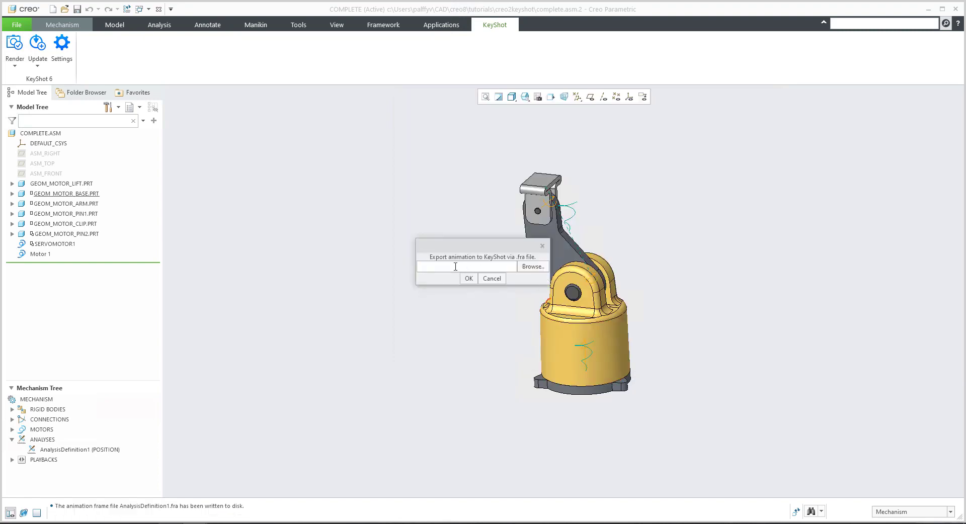
Include the AnalysisDefinition1.fra animation in the export and finish writing the .bip file.
{"action": "left_click", "coordinate": [531, 269]}
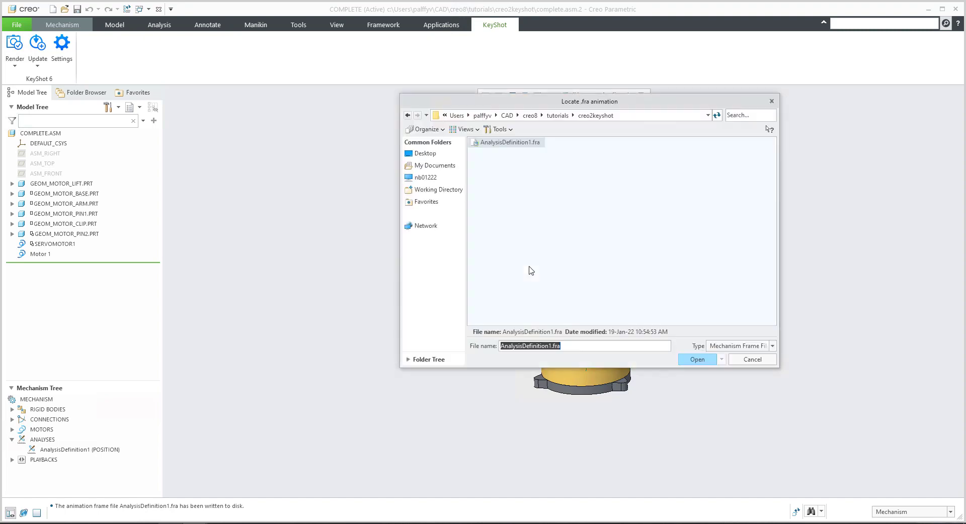
{"action": "double_click", "coordinate": [508, 143]}
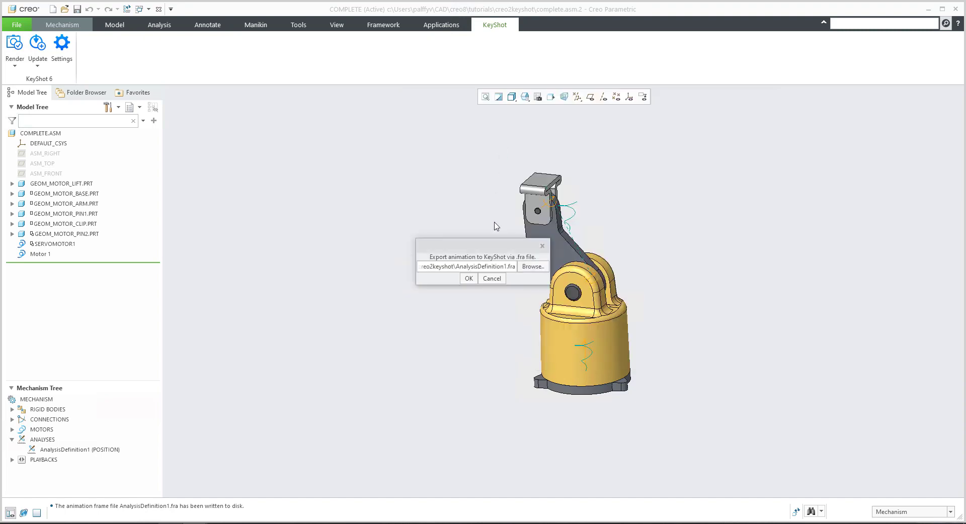
{"action": "left_click", "coordinate": [468, 279]}
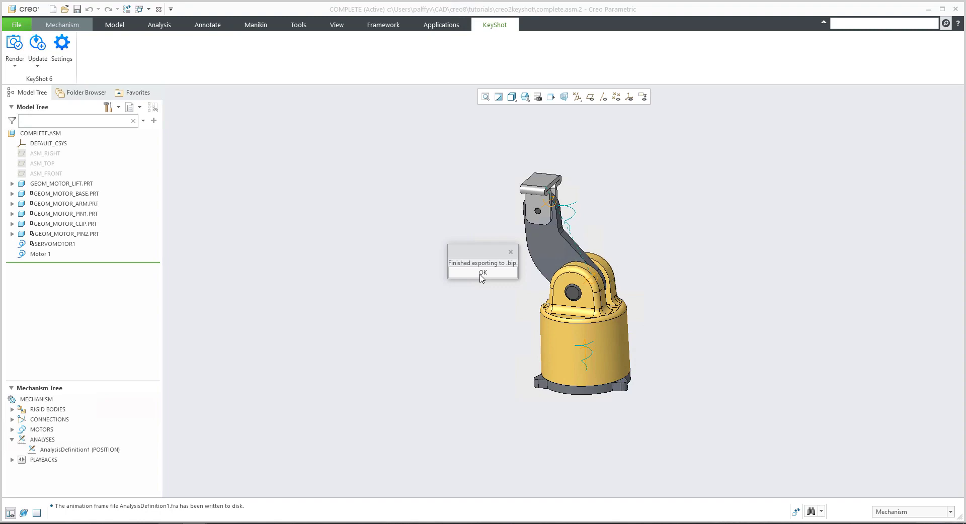
{"action": "left_click", "coordinate": [481, 274]}
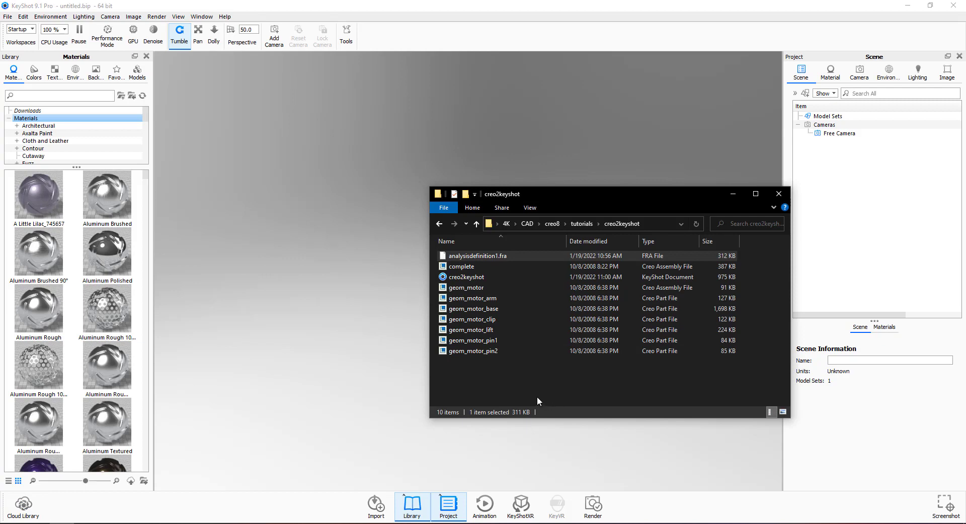
Switch to KeyShot and import the creo2keyshot document from the creo2keyshot folder with the default import settings.
{"action": "left_click", "coordinate": [461, 278]}
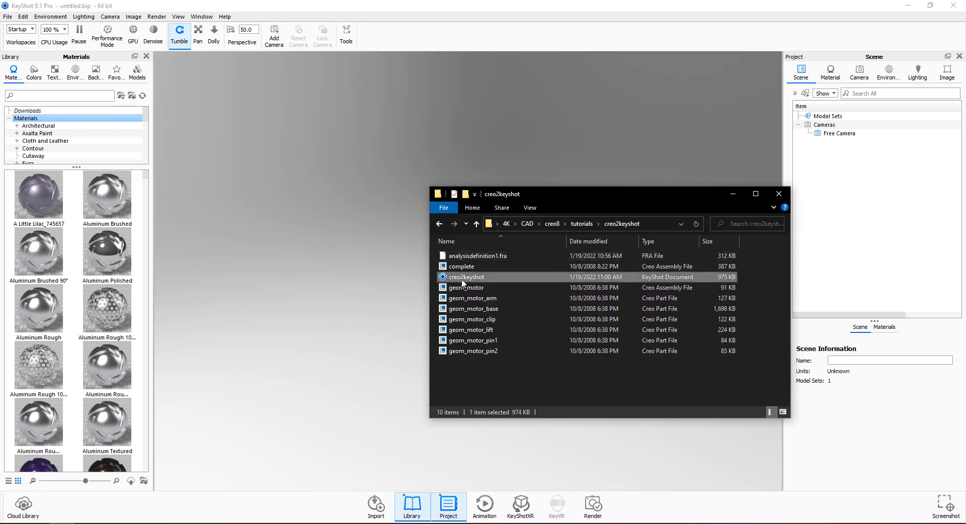
{"action": "left_click_drag", "start_coordinate": [462, 283], "coordinate": [351, 284]}
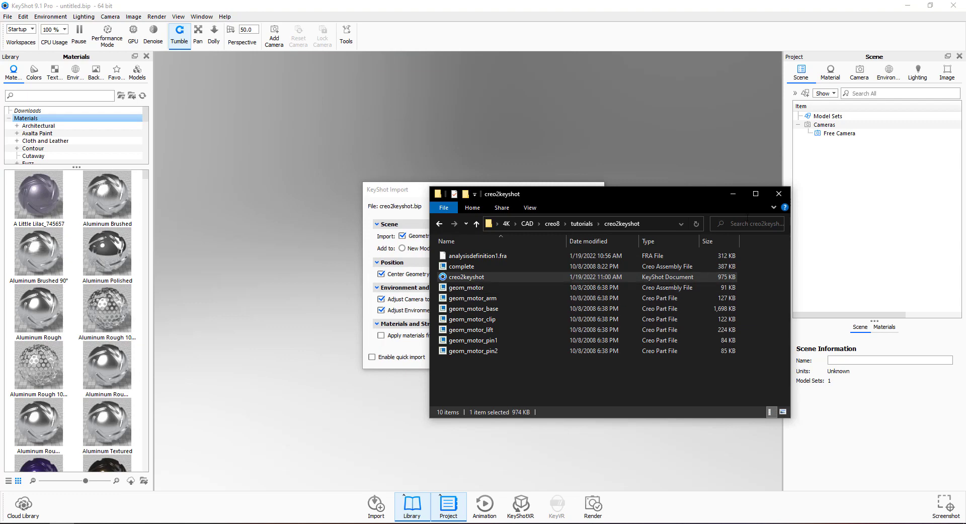
{"action": "left_click", "coordinate": [732, 194]}
{"action": "left_click", "coordinate": [551, 356]}
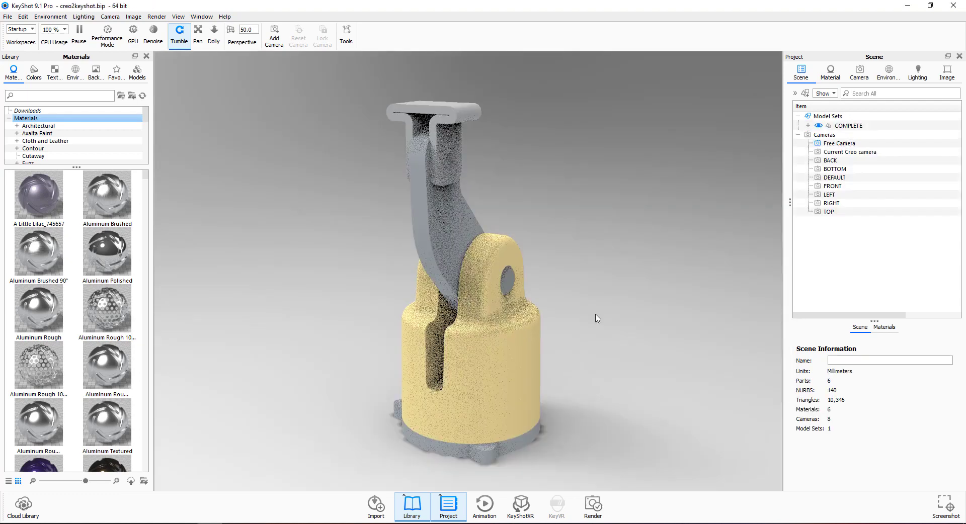
Show the animation timeline and play the imported Creo animation, inspecting the motion from different angles.
{"action": "scroll", "coordinate": [554, 302], "scroll_direction": "down", "scroll_amount": 3}
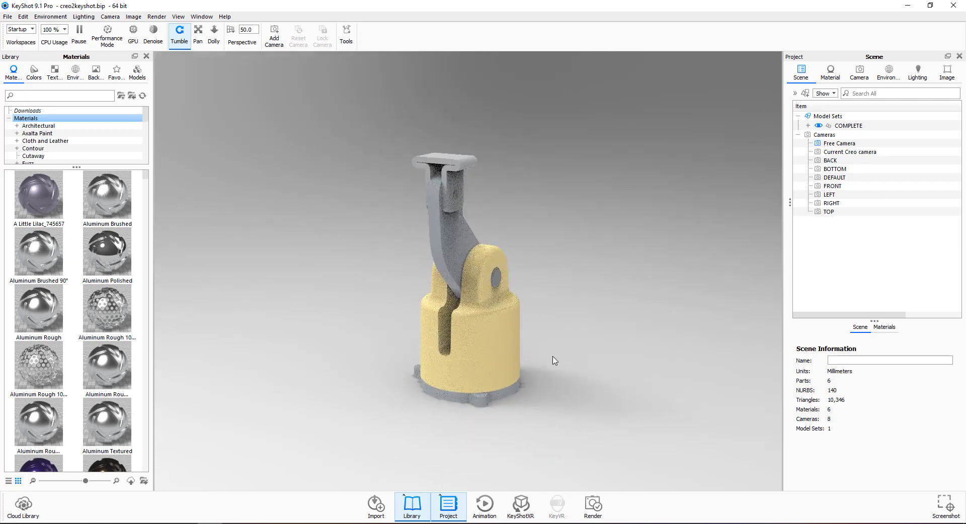
{"action": "left_click_drag", "start_coordinate": [553, 361], "coordinate": [606, 347]}
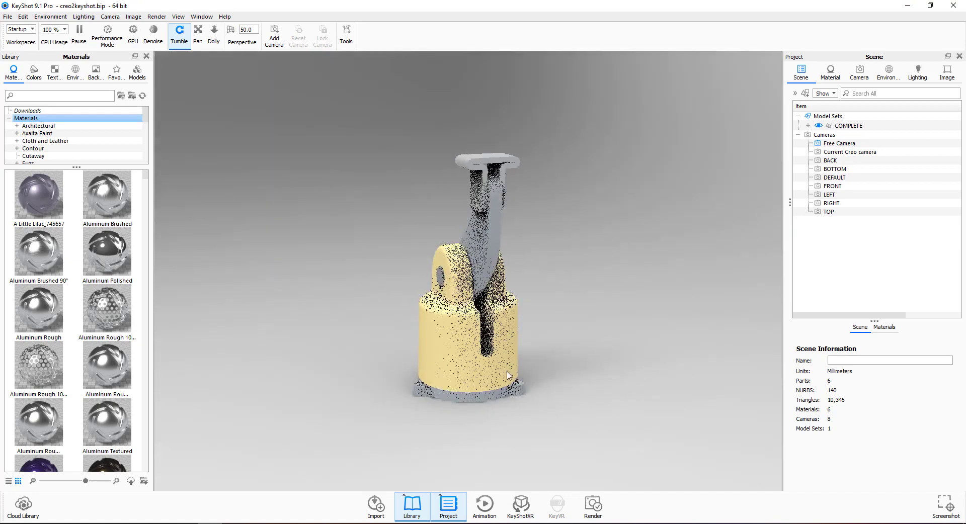
{"action": "left_click", "coordinate": [483, 505]}
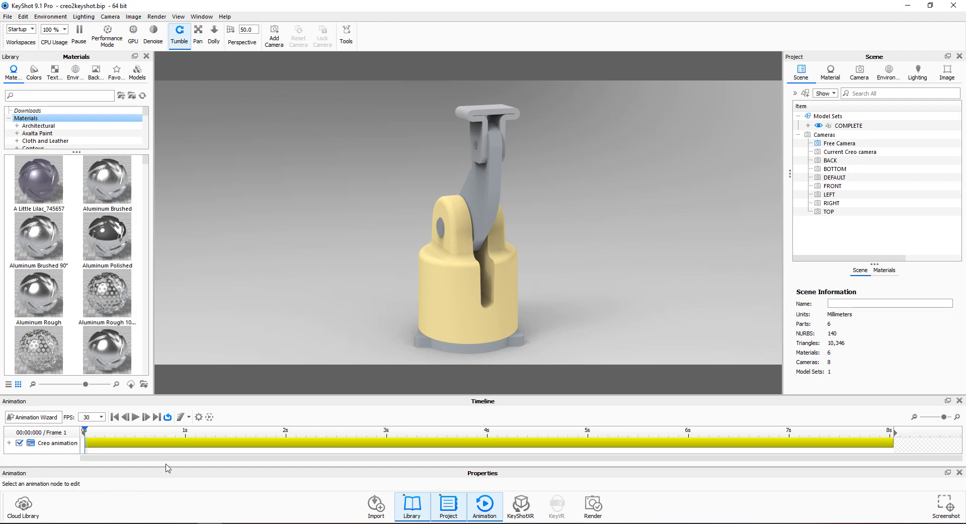
{"action": "left_click", "coordinate": [136, 418]}
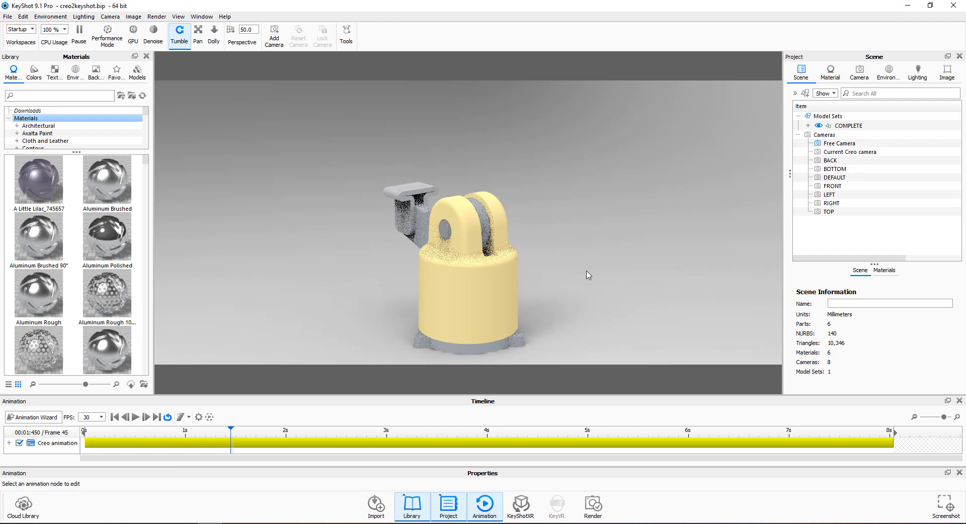
{"action": "left_click_drag", "start_coordinate": [584, 274], "coordinate": [495, 298]}
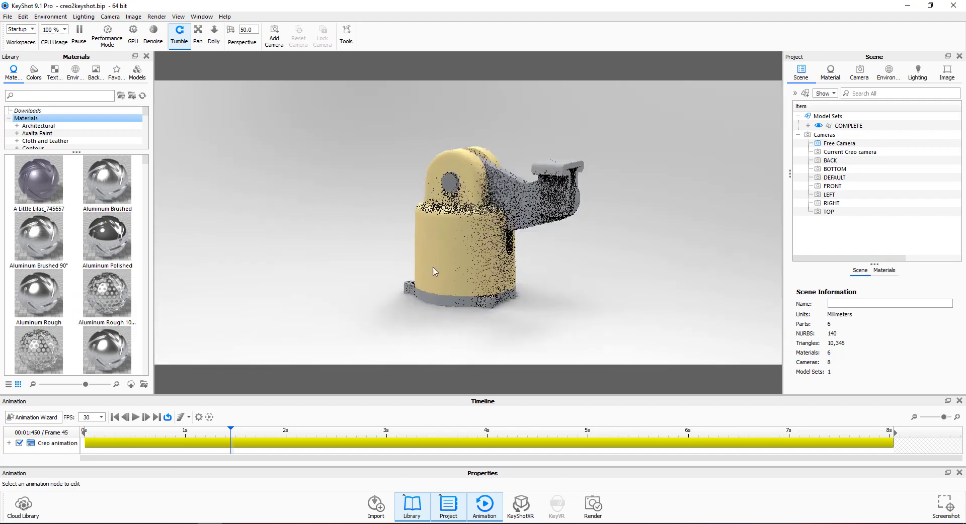
{"action": "left_click_drag", "start_coordinate": [434, 272], "coordinate": [294, 319]}
{"action": "left_click", "coordinate": [134, 419]}
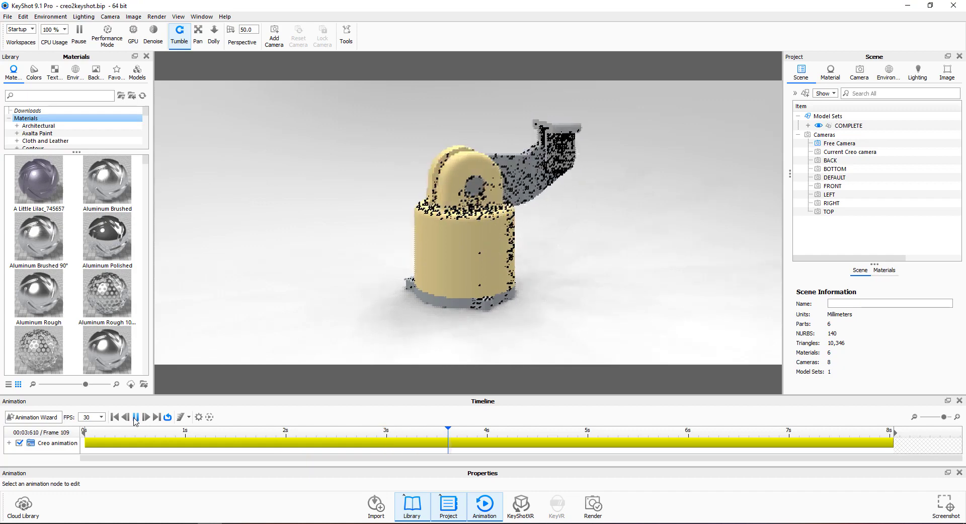
{"action": "left_click", "coordinate": [134, 417]}
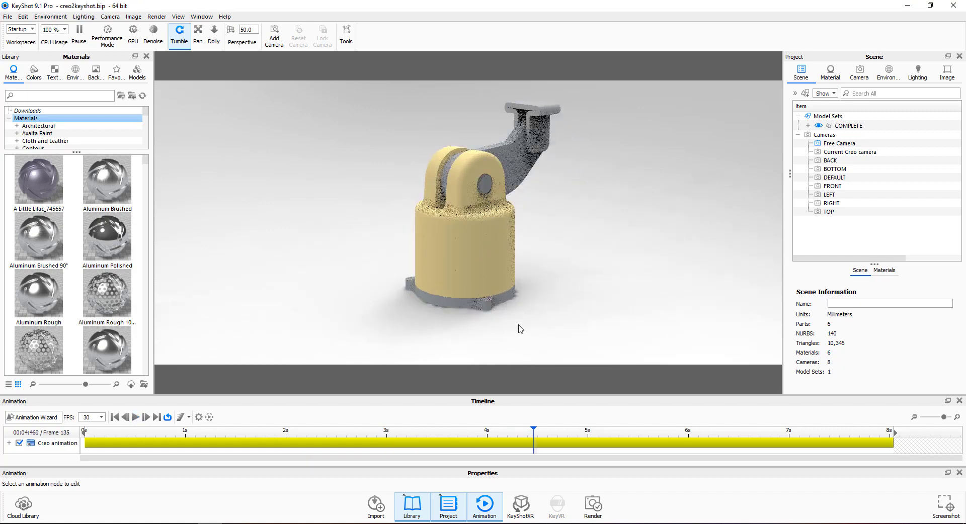
Apply an aluminum library material to the yellow motor housing and a green Anodized Niobium material to the arm.
{"action": "left_click_drag", "start_coordinate": [519, 327], "coordinate": [601, 296]}
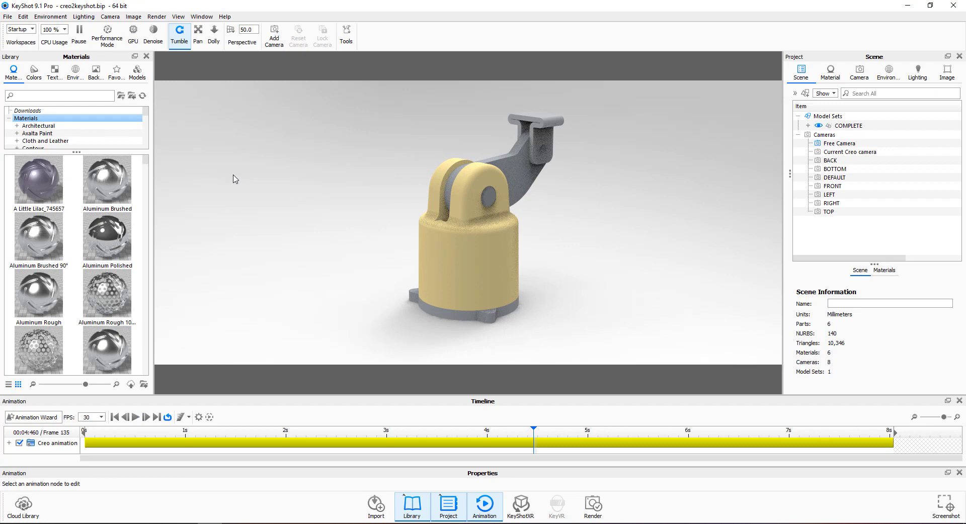
{"action": "left_click_drag", "start_coordinate": [111, 277], "coordinate": [430, 275]}
{"action": "scroll", "coordinate": [103, 296], "scroll_direction": "down", "scroll_amount": 5}
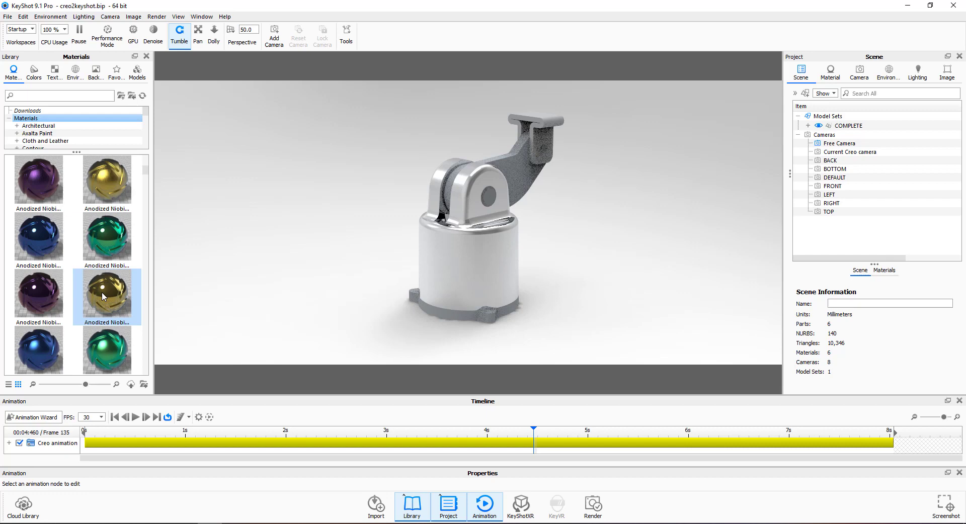
{"action": "left_click_drag", "start_coordinate": [106, 237], "coordinate": [523, 176]}
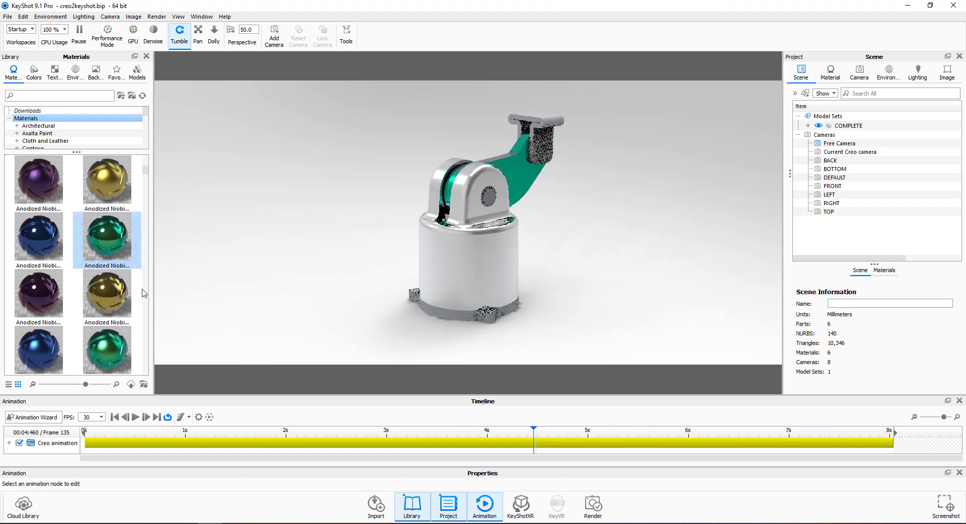
{"action": "scroll", "coordinate": [144, 294], "scroll_direction": "down", "scroll_amount": 4}
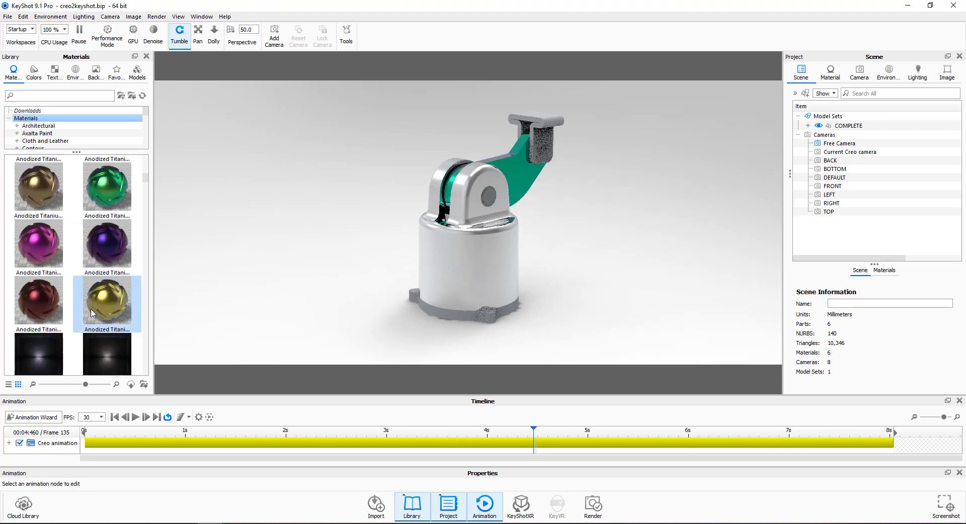
Apply the DH205SN environment from the hdr library folder to the scene.
{"action": "left_click", "coordinate": [75, 73]}
{"action": "left_click", "coordinate": [55, 304]}
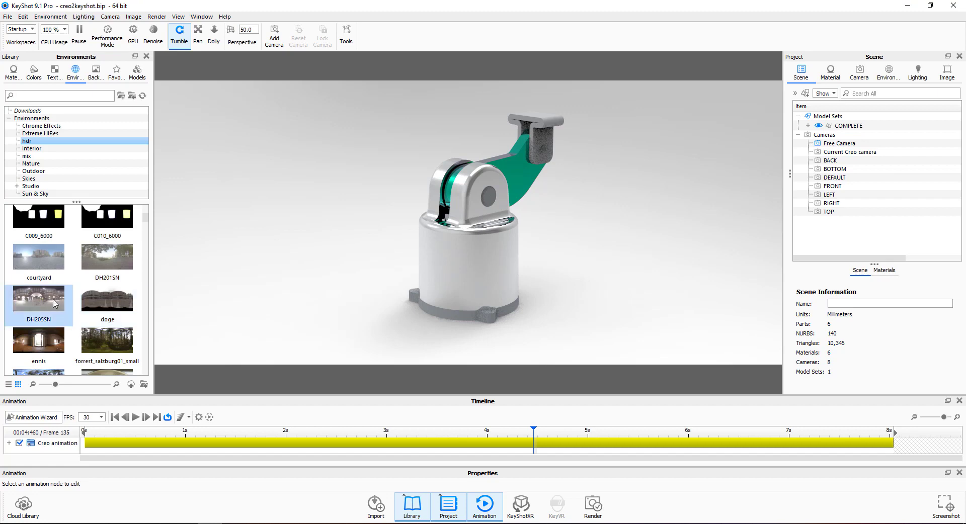
{"action": "left_click_drag", "start_coordinate": [56, 304], "coordinate": [313, 283]}
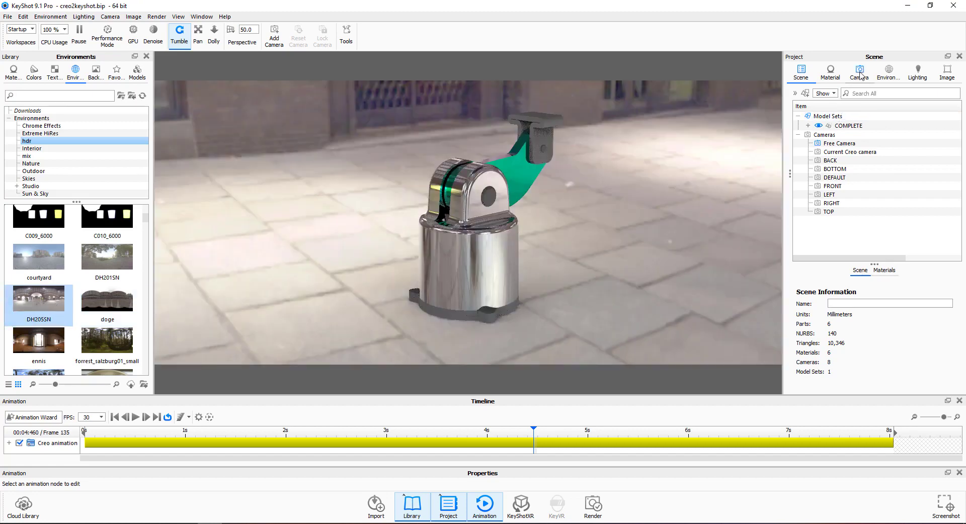
Change the environment background from the lighting environment to a solid light grey color.
{"action": "left_click", "coordinate": [889, 72]}
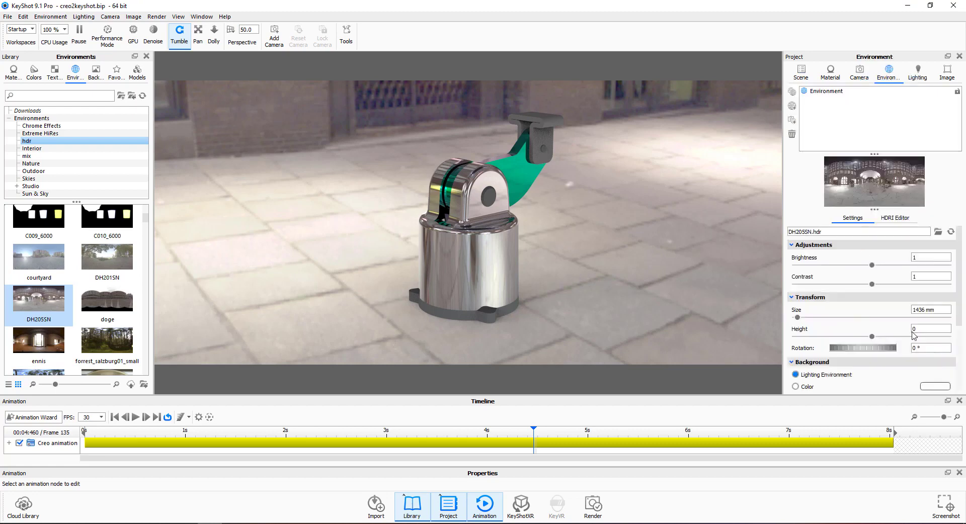
{"action": "scroll", "coordinate": [918, 355], "scroll_direction": "down", "scroll_amount": 2}
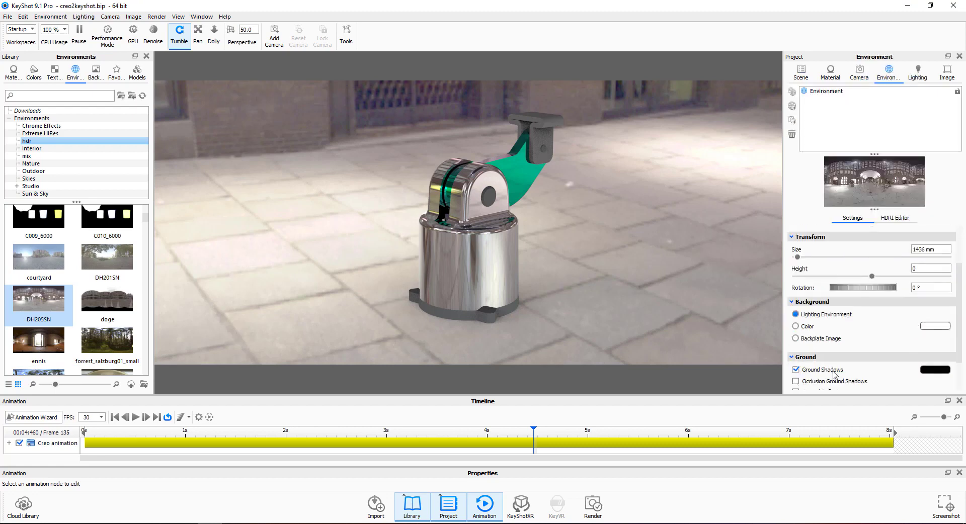
{"action": "left_click", "coordinate": [805, 327]}
{"action": "left_click", "coordinate": [933, 326]}
{"action": "left_click_drag", "start_coordinate": [855, 217], "coordinate": [818, 244]}
{"action": "left_click", "coordinate": [888, 512]}
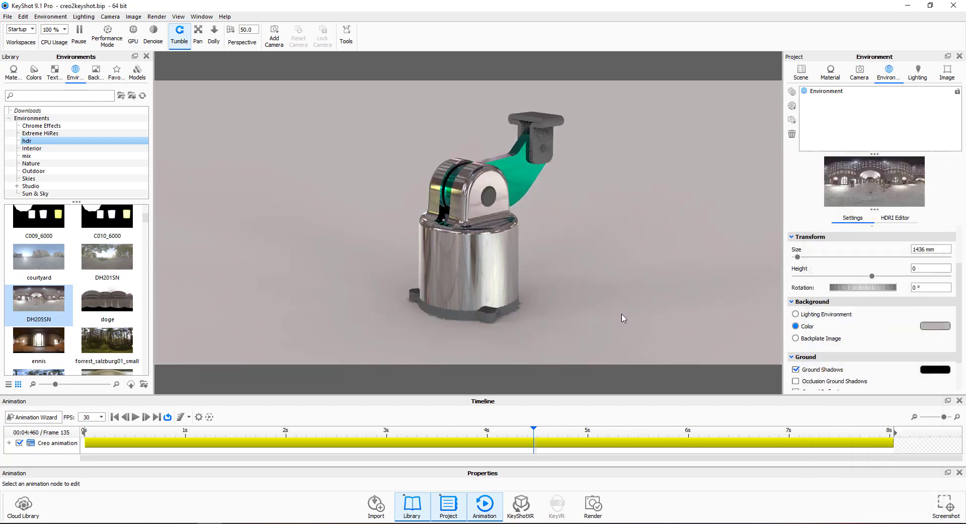
{"action": "left_click_drag", "start_coordinate": [561, 278], "coordinate": [560, 280]}
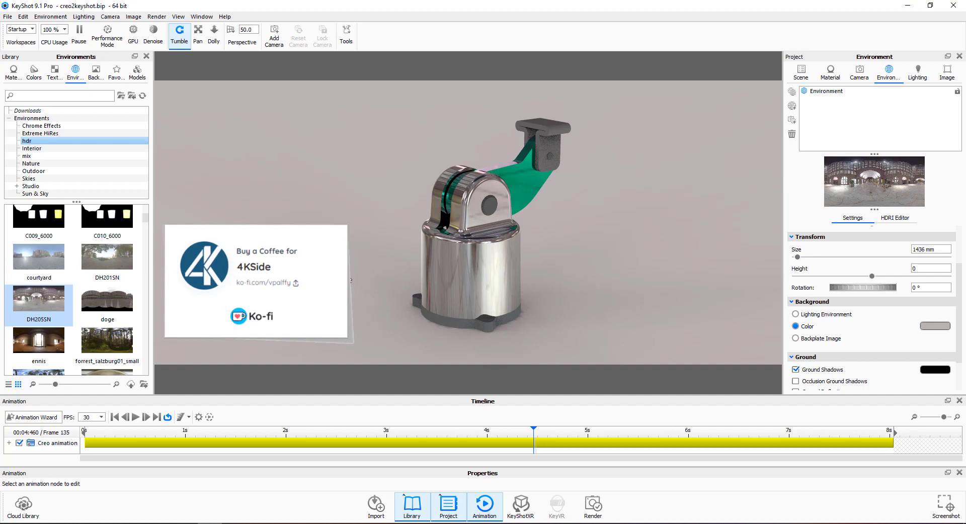